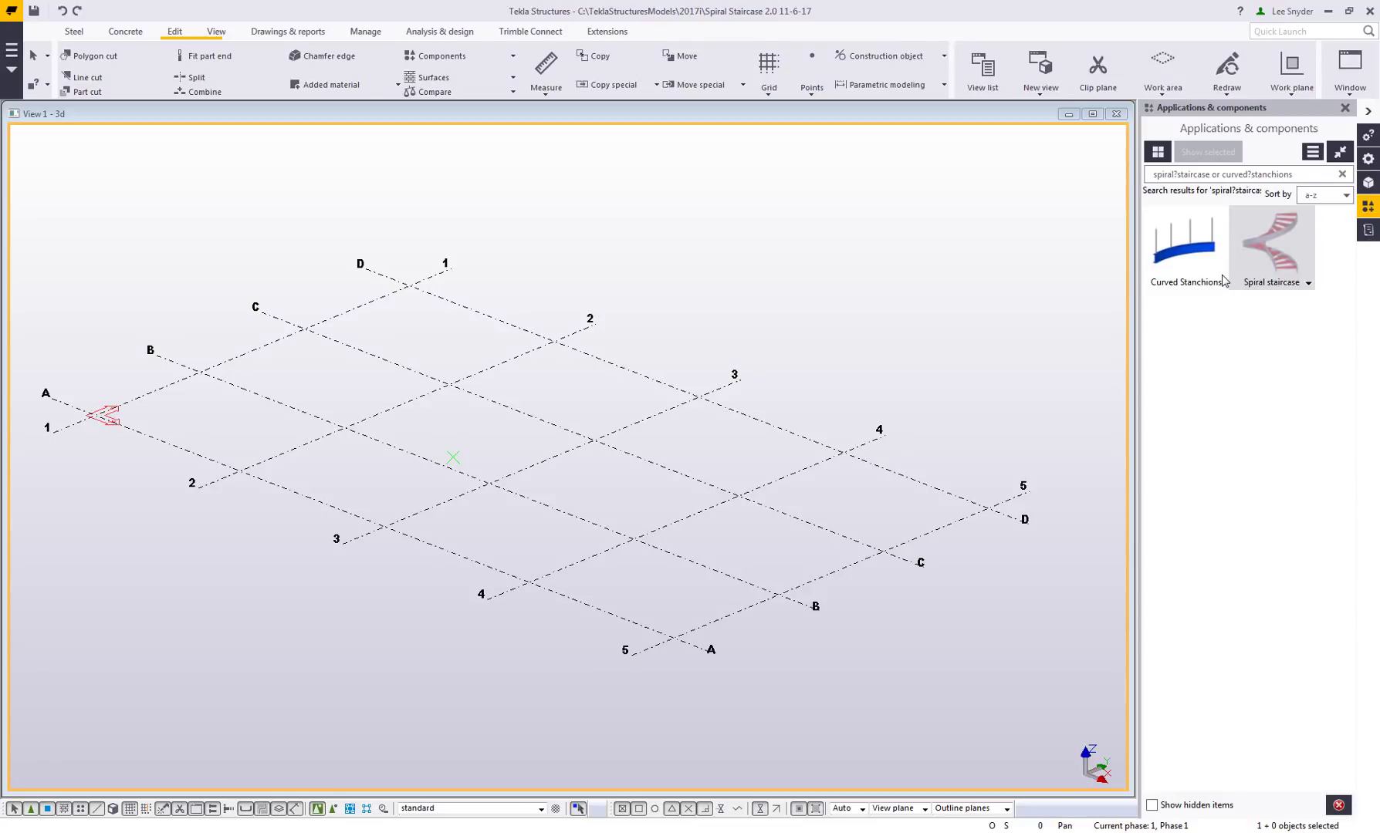
Place a spiral staircase with its origin at the cylinder base and the picked X direction
{"action": "double_click", "coordinate": [1279, 255]}
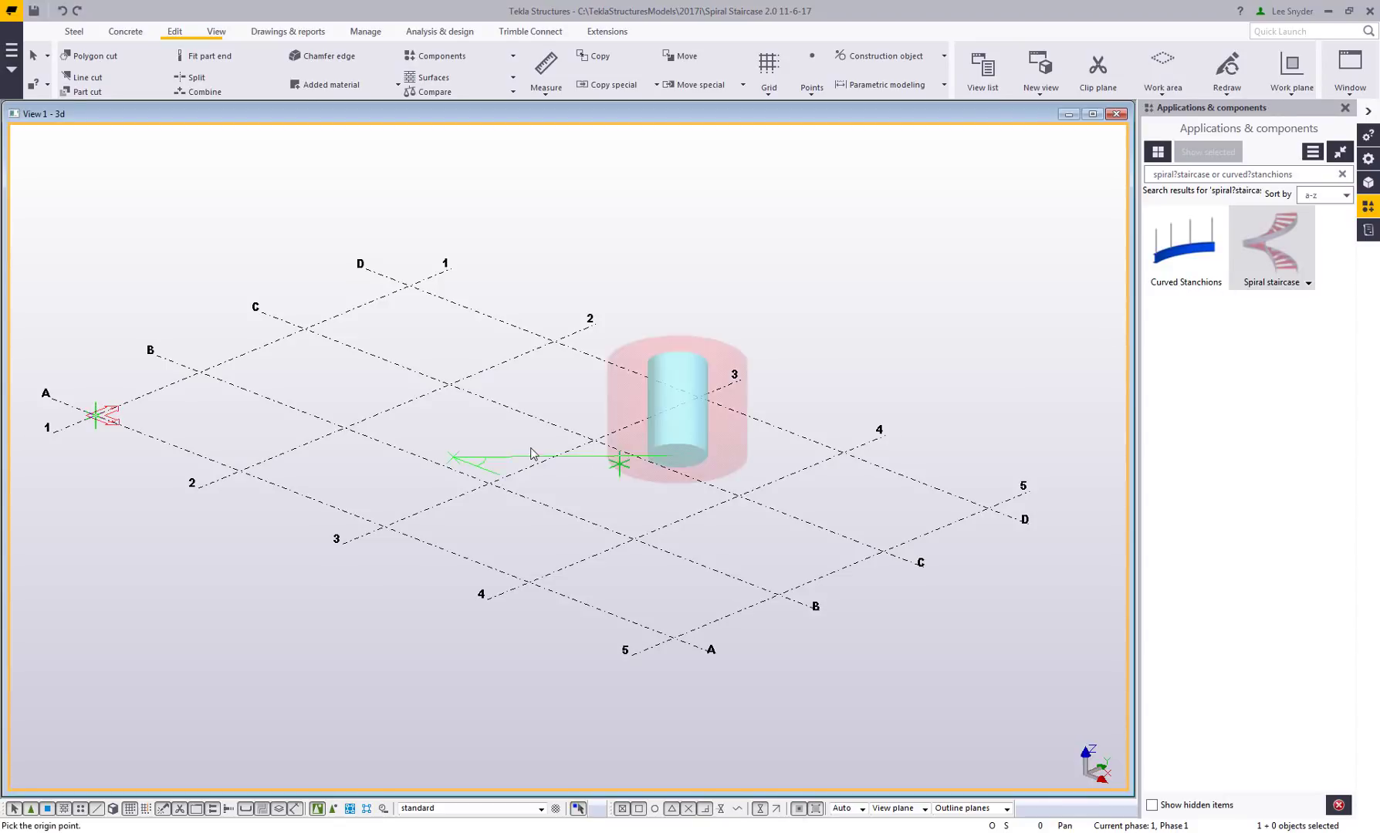
{"action": "scroll", "coordinate": [497, 507], "scroll_direction": "up", "scroll_amount": 3}
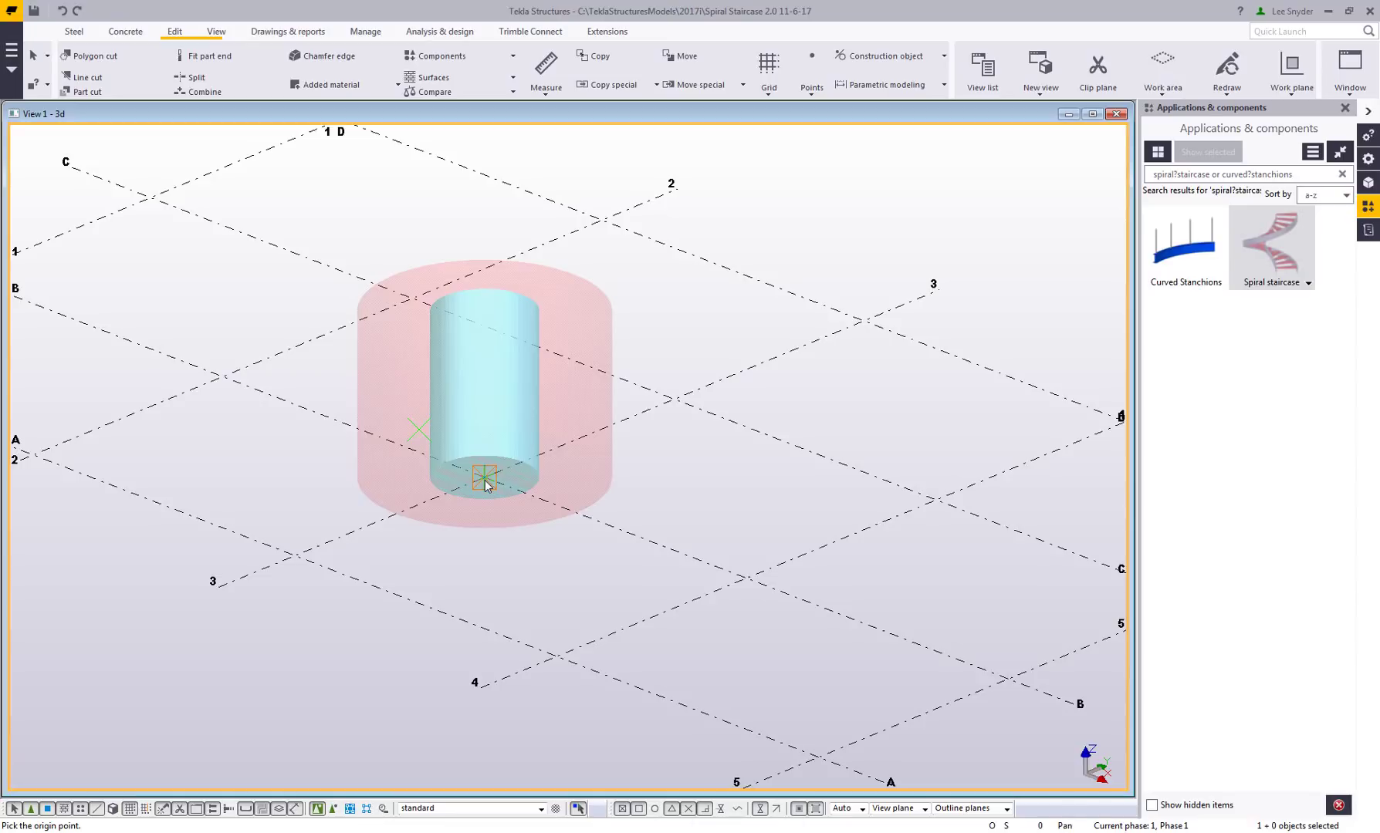
{"action": "left_click", "coordinate": [485, 478]}
{"action": "left_click", "coordinate": [639, 540]}
Zoom and pan to centre the new staircase, then select it
{"action": "scroll", "coordinate": [562, 521], "scroll_direction": "up", "scroll_amount": 1}
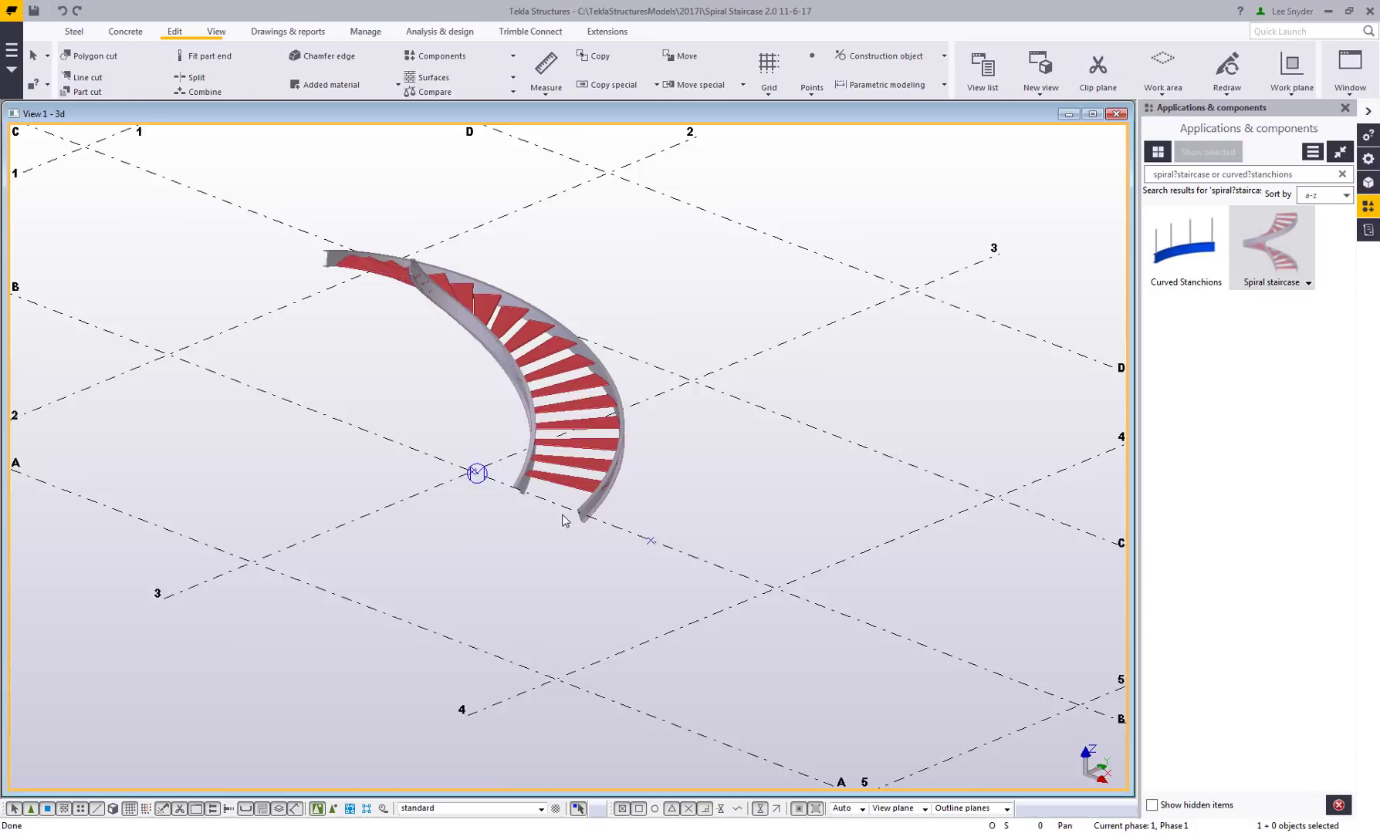
{"action": "scroll", "coordinate": [562, 521], "scroll_direction": "up", "scroll_amount": 1}
{"action": "middle_click_drag", "start_coordinate": [564, 506], "coordinate": [500, 664]}
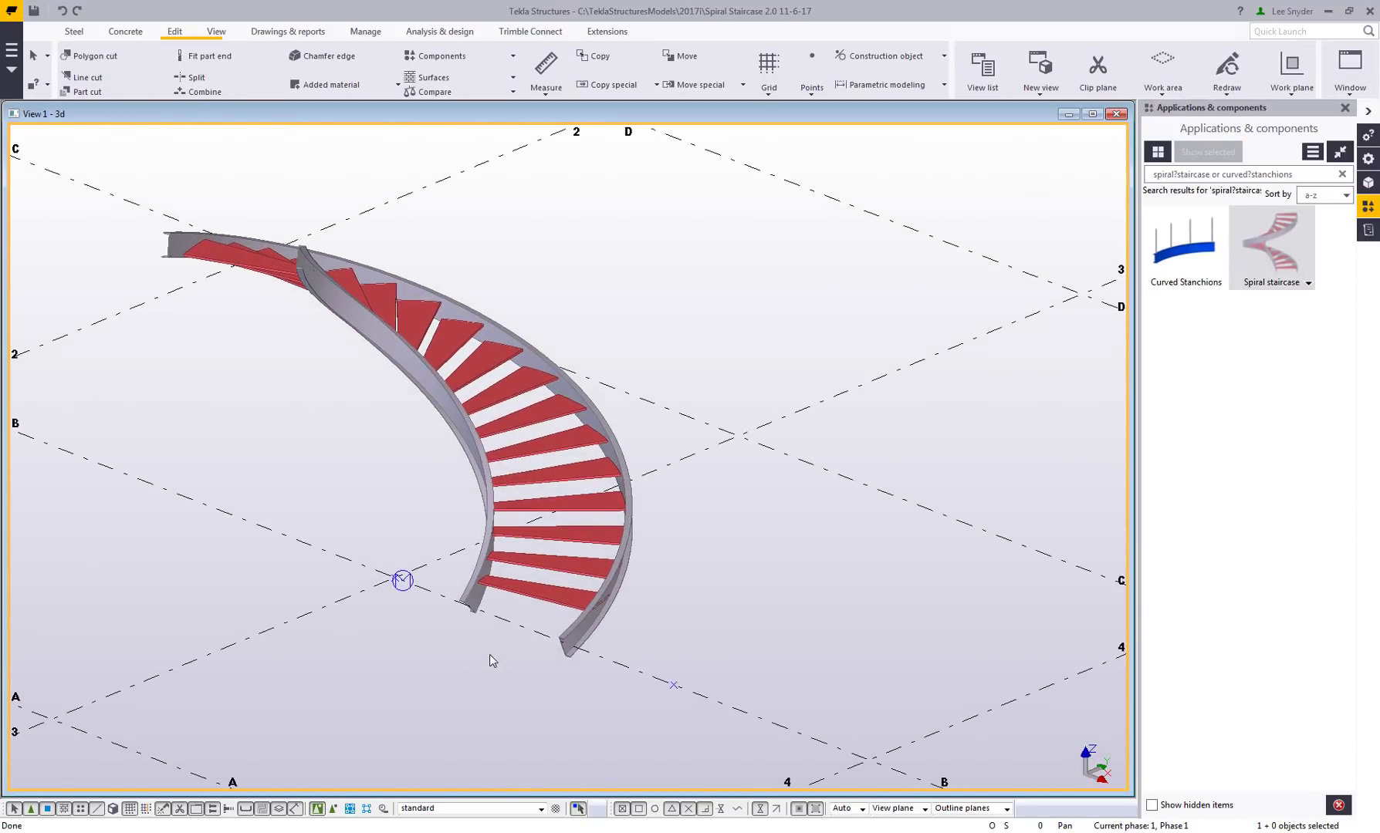
{"action": "left_click", "coordinate": [559, 594]}
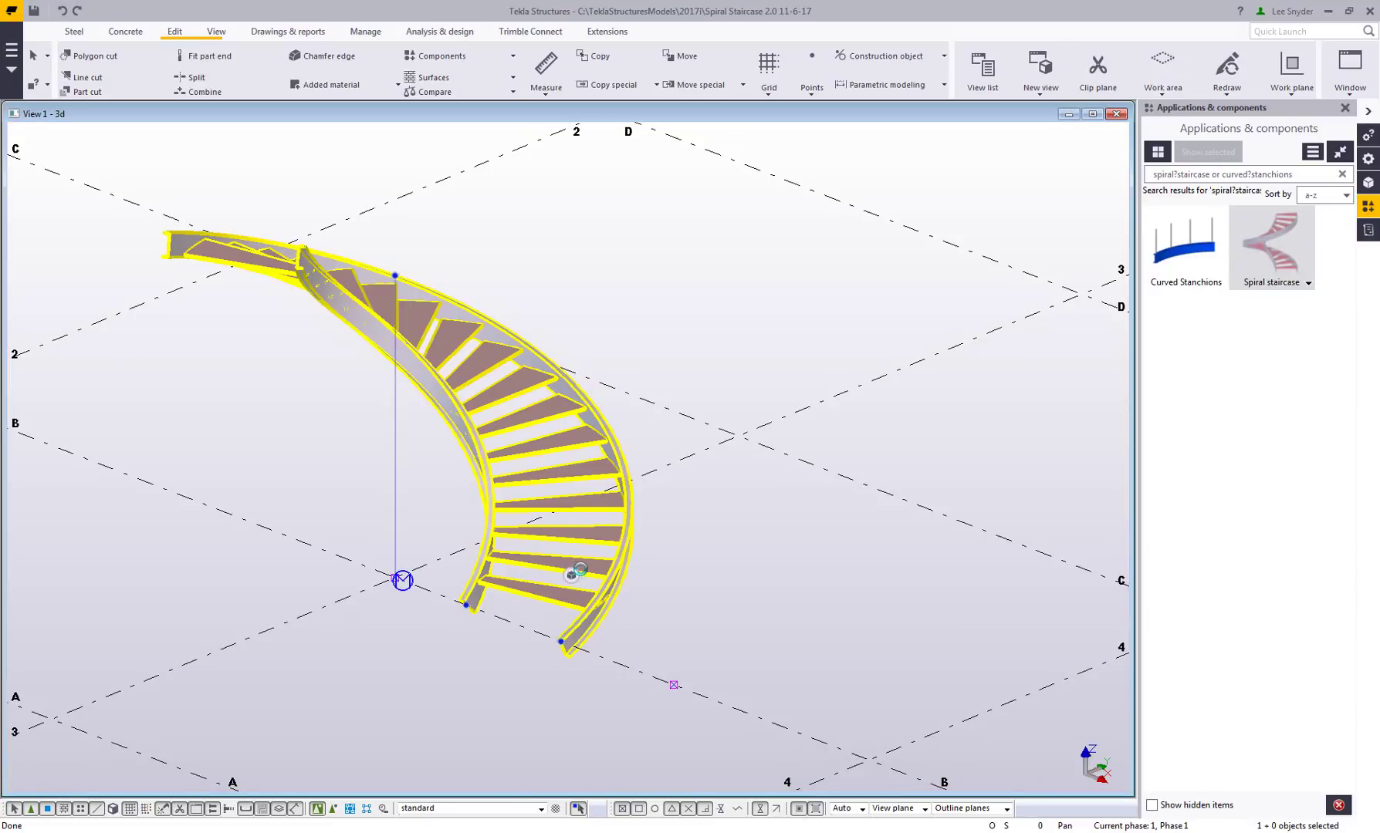
Show the staircase's properties (10'-0" height, 7" rise, 3'-0"/4'-0" widths) beside the zoomed-in stair
{"action": "double_click", "coordinate": [579, 558]}
{"action": "left_click_drag", "start_coordinate": [565, 173], "coordinate": [1134, 122]}
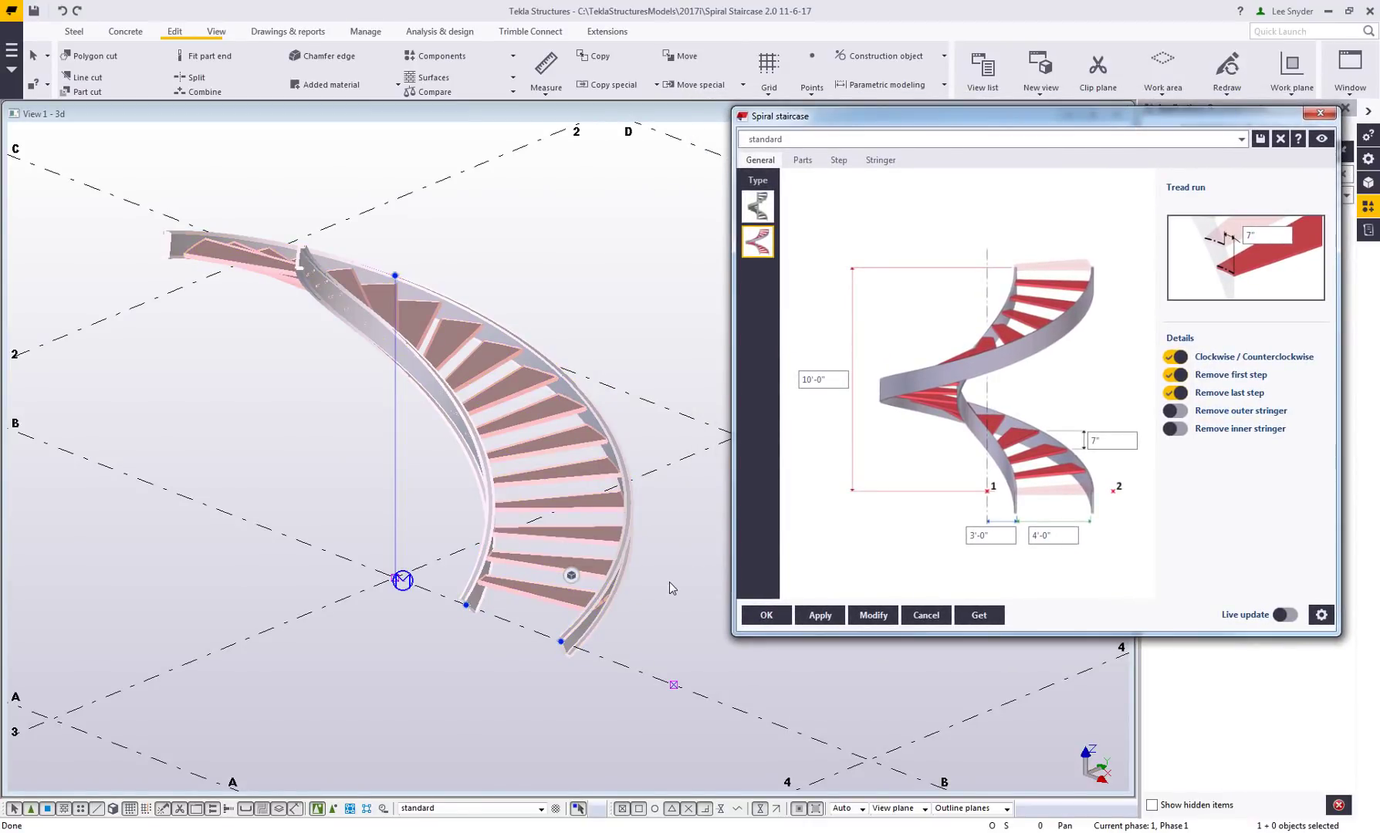
{"action": "scroll", "coordinate": [571, 663], "scroll_direction": "up", "scroll_amount": 5}
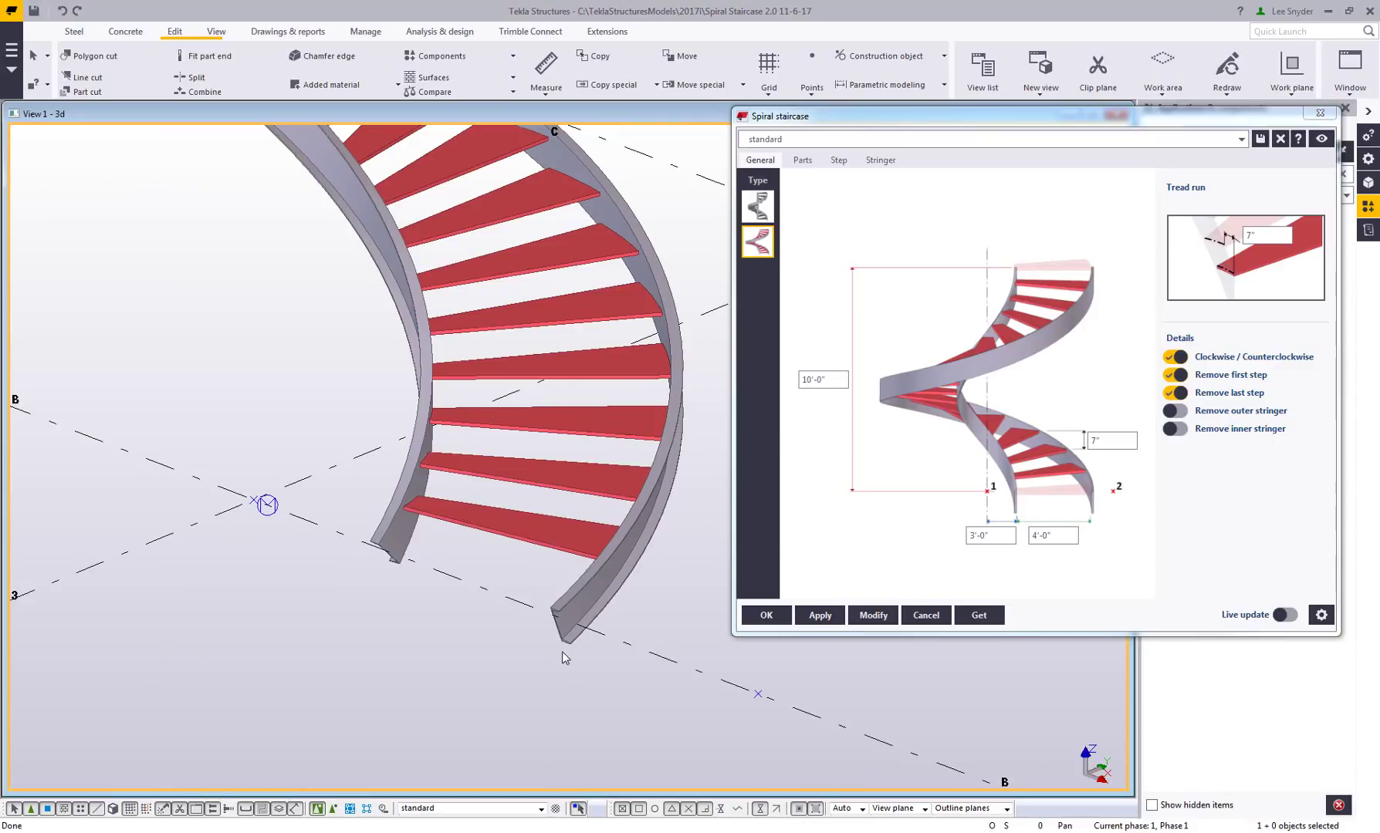
{"action": "scroll", "coordinate": [587, 656], "scroll_direction": "up", "scroll_amount": 2}
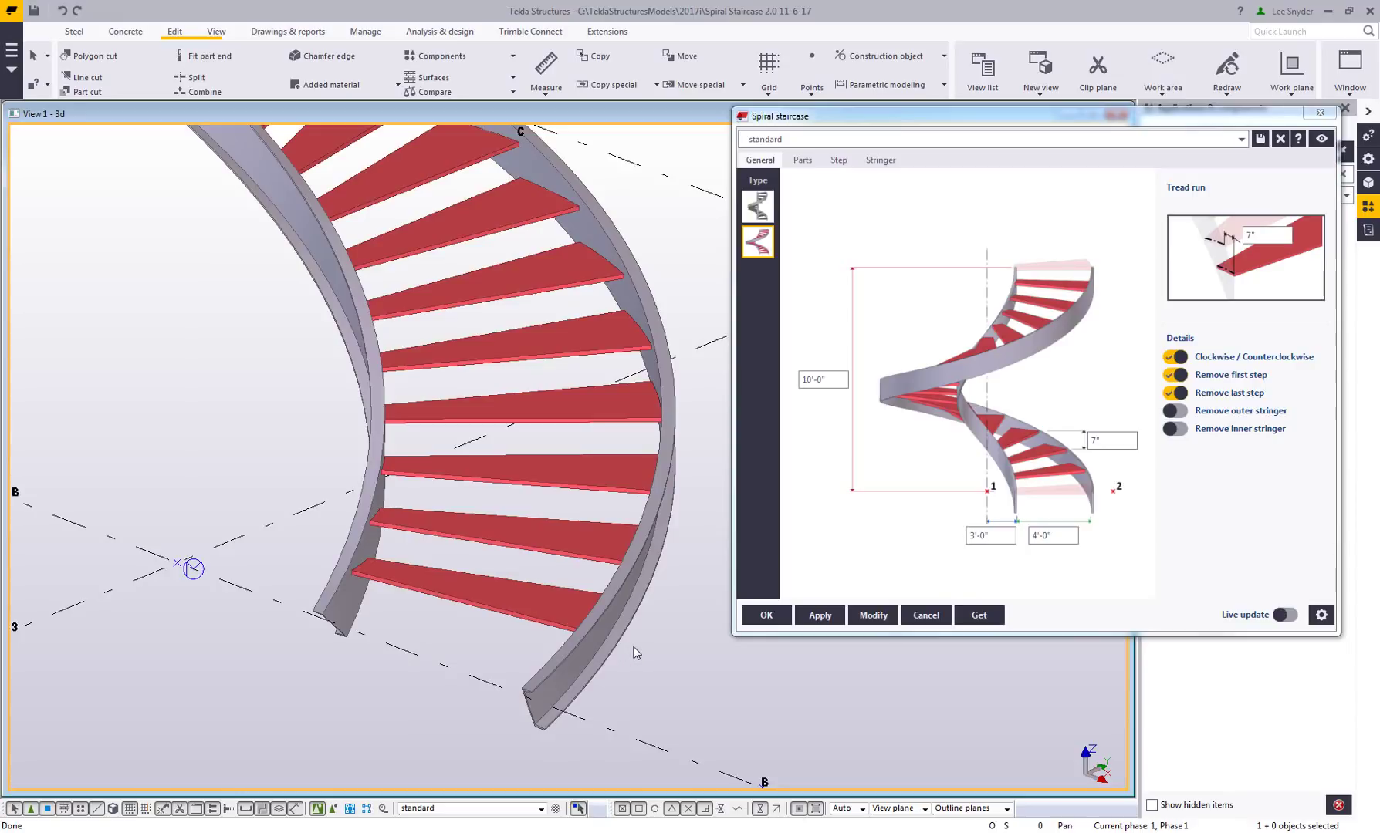
Check the part types, keeping spiral beam stringers and leaving the step type unchanged
{"action": "left_click", "coordinate": [804, 162]}
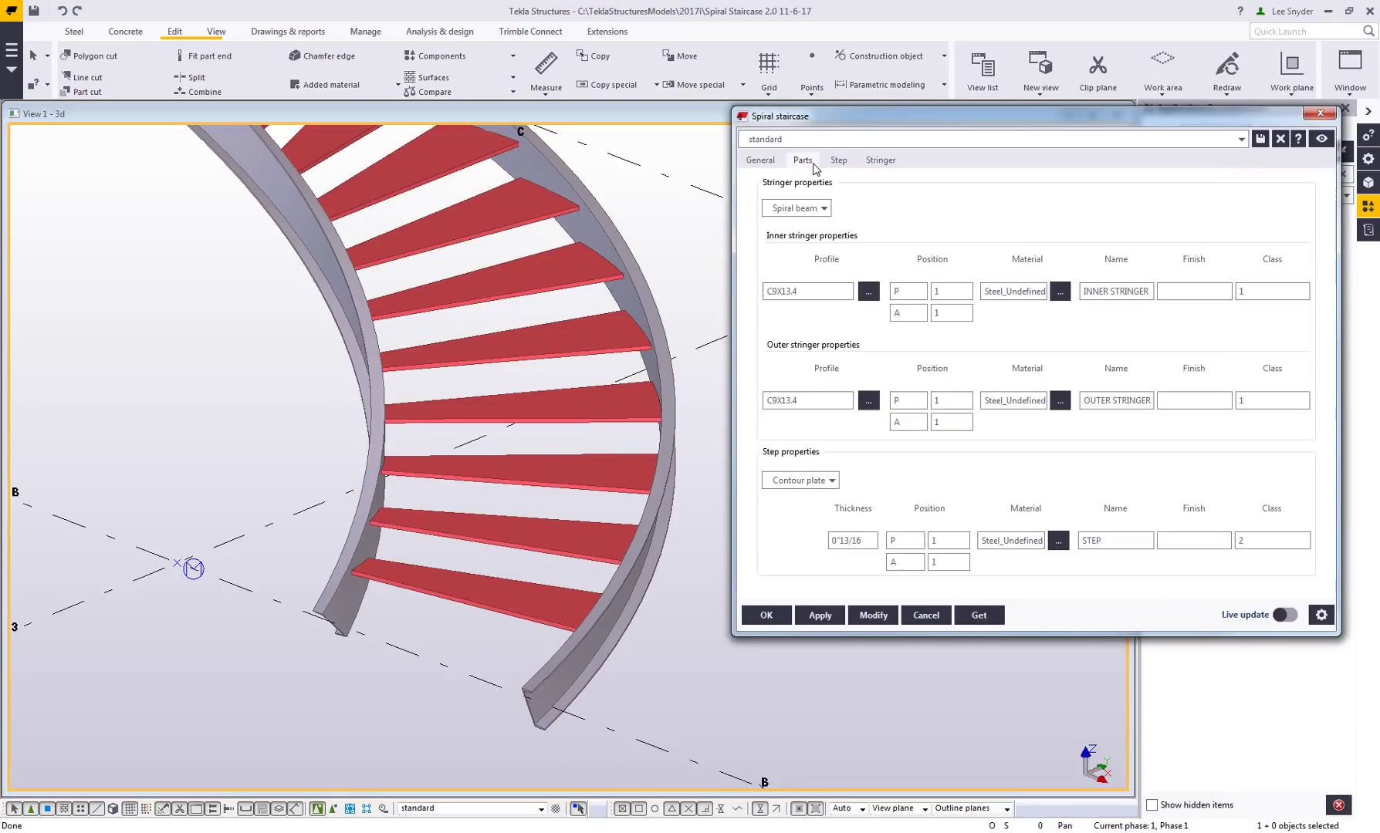
{"action": "left_click", "coordinate": [819, 208]}
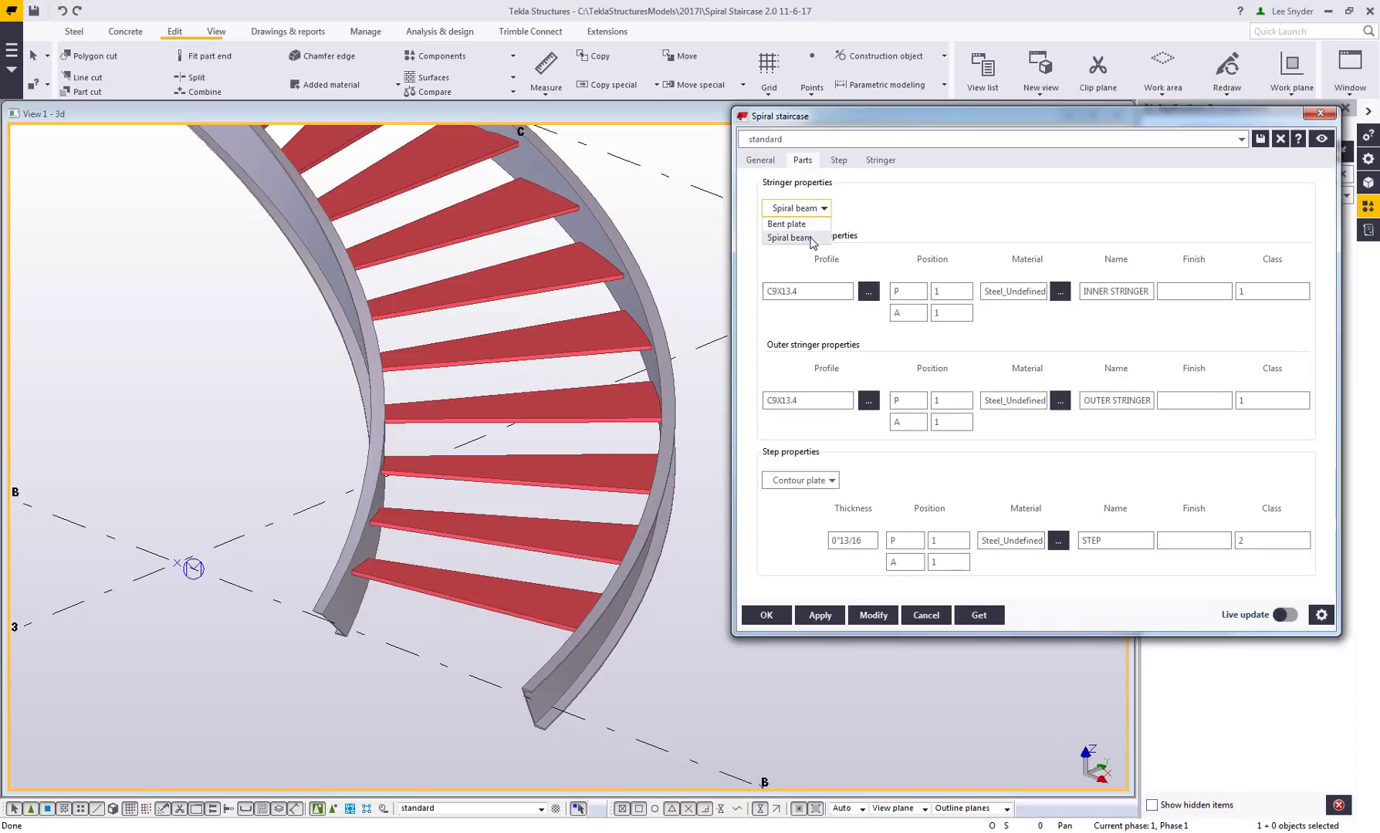
{"action": "left_click", "coordinate": [813, 239]}
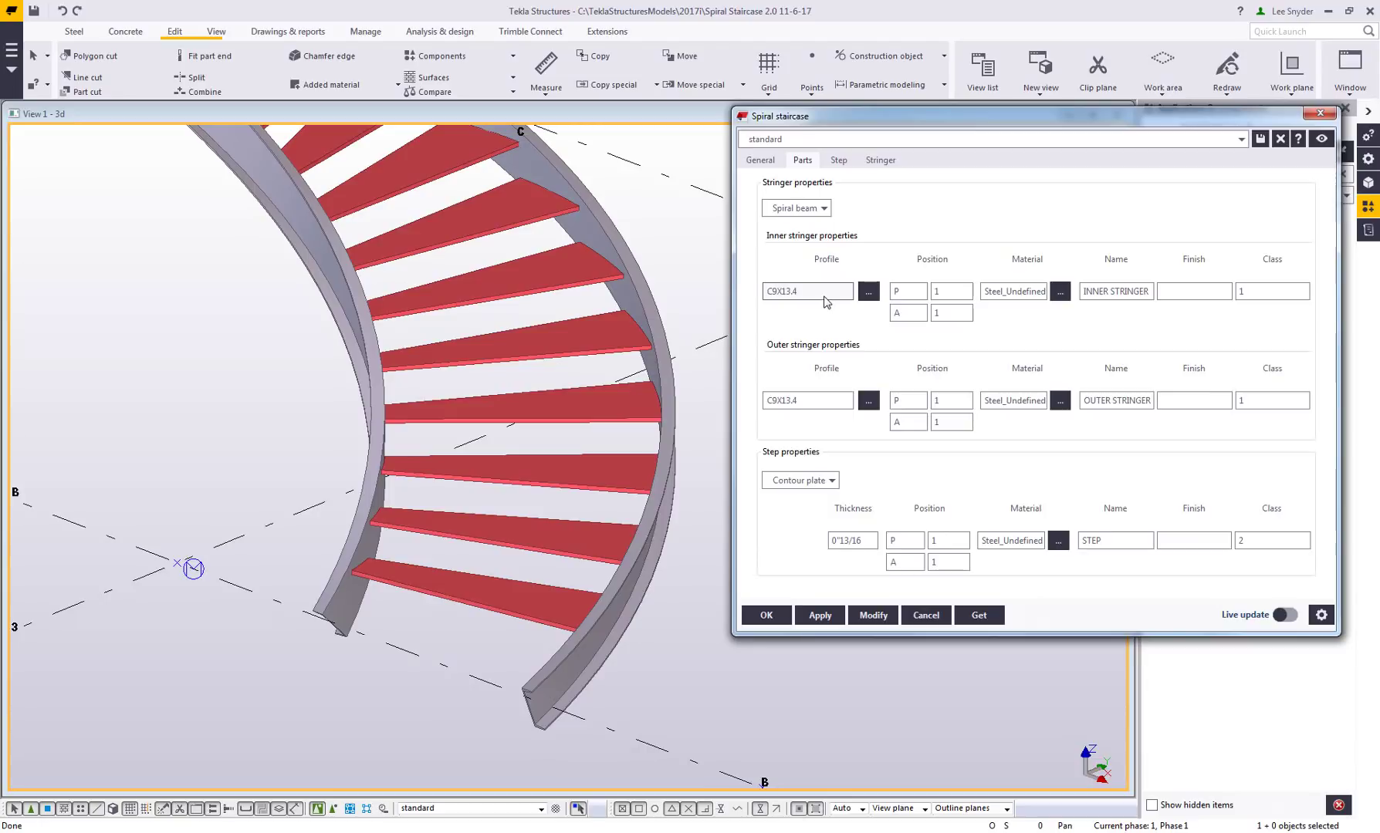
{"action": "left_click", "coordinate": [828, 482]}
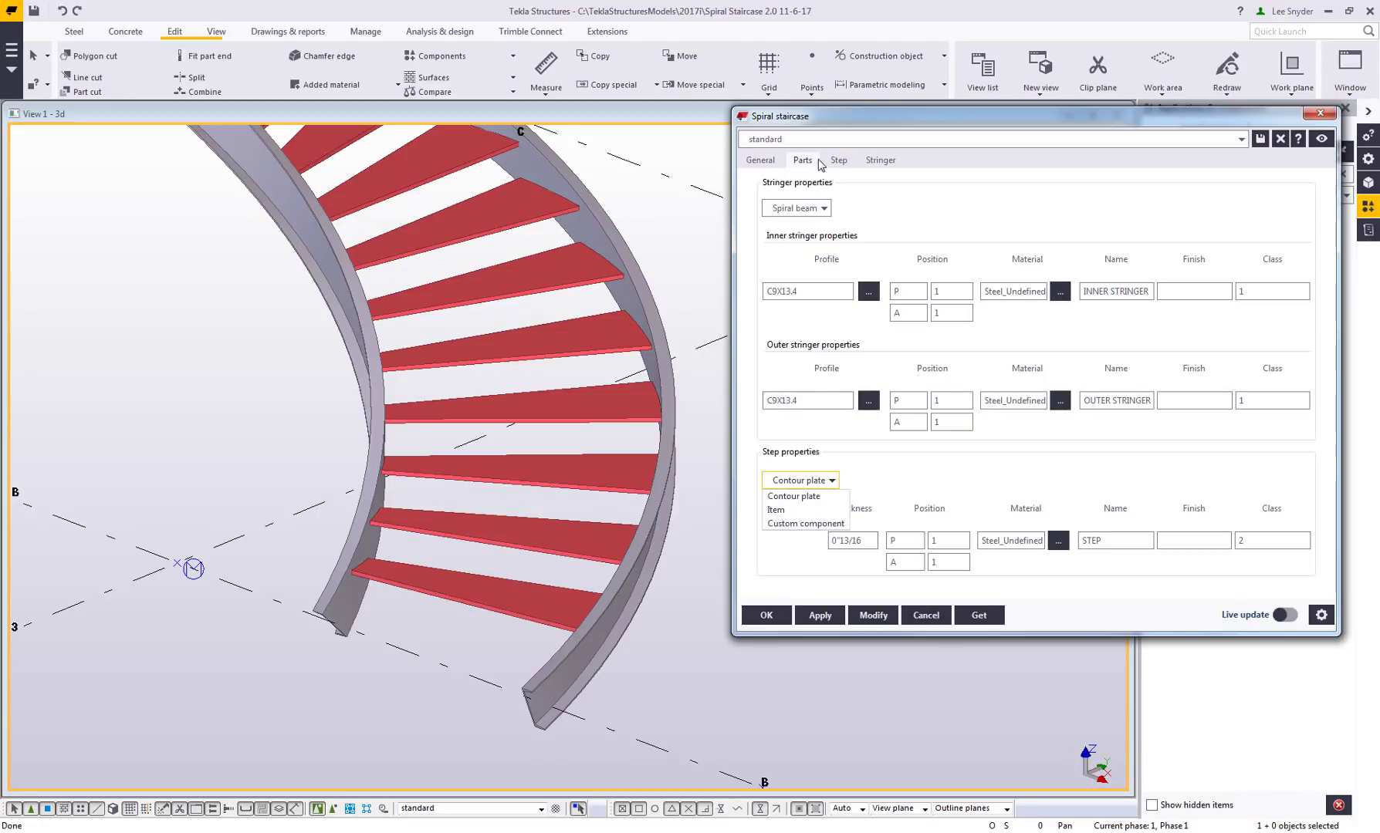
{"action": "left_click", "coordinate": [841, 166]}
View the Stringer settings: 0' and 1' extensions, vertical offsets, MIDDLE planes
{"action": "left_click", "coordinate": [841, 166]}
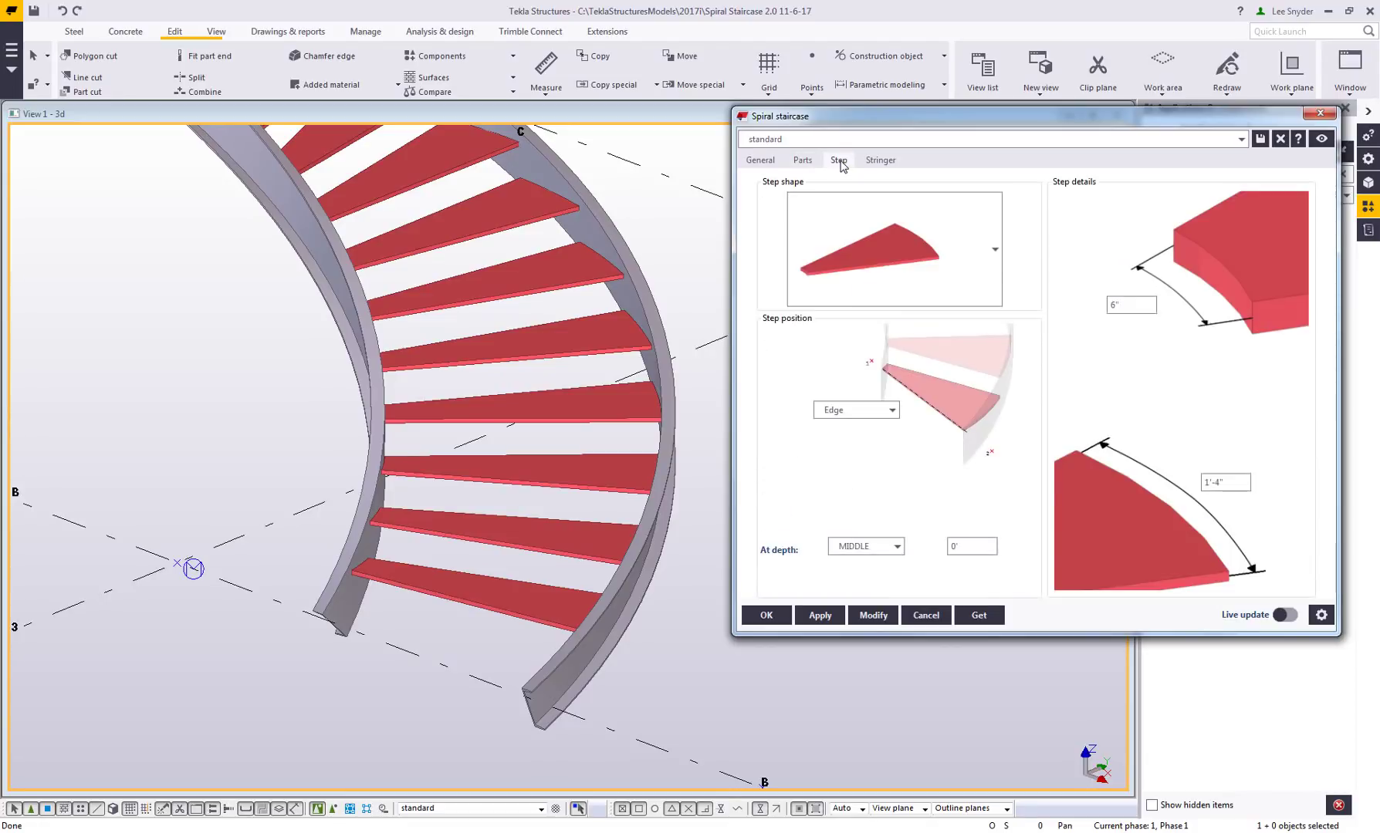
{"action": "left_click", "coordinate": [880, 162]}
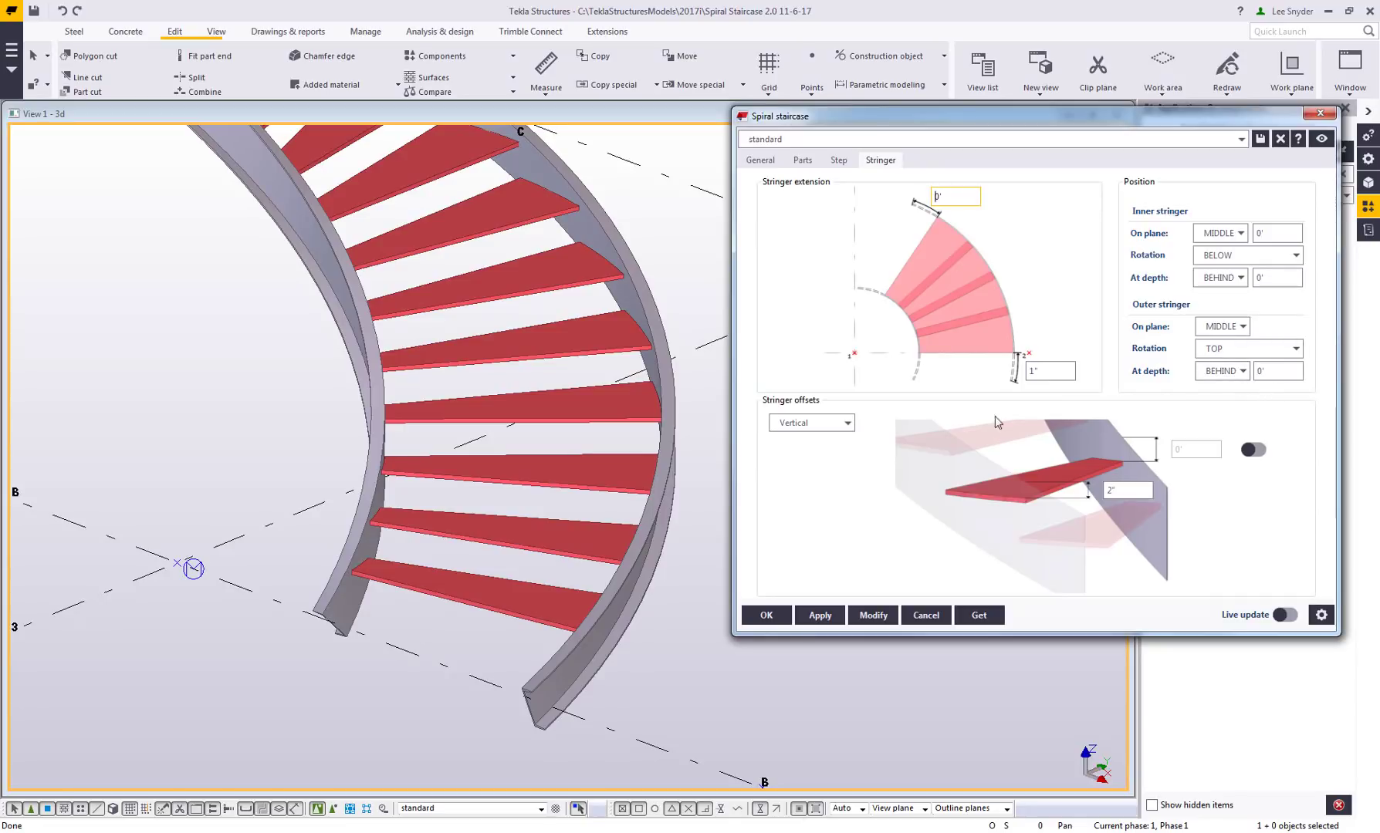
Extend the staircase and stringer ends further along the gridline
{"action": "scroll", "coordinate": [379, 548], "scroll_direction": "down", "scroll_amount": 2}
{"action": "middle_click_drag", "start_coordinate": [379, 548], "coordinate": [451, 542]}
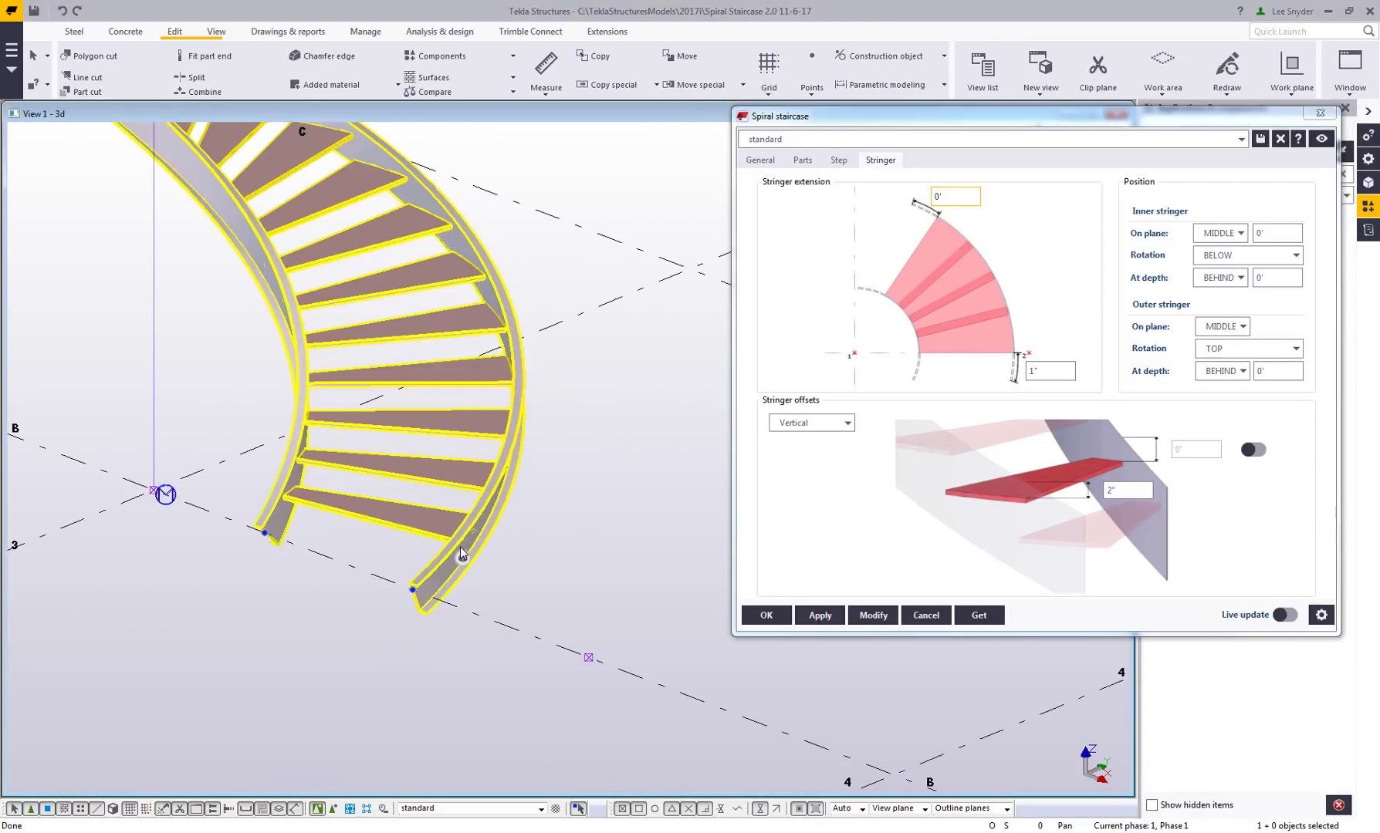
{"action": "middle_click_drag", "start_coordinate": [460, 546], "coordinate": [501, 614], "text": "ctrl"}
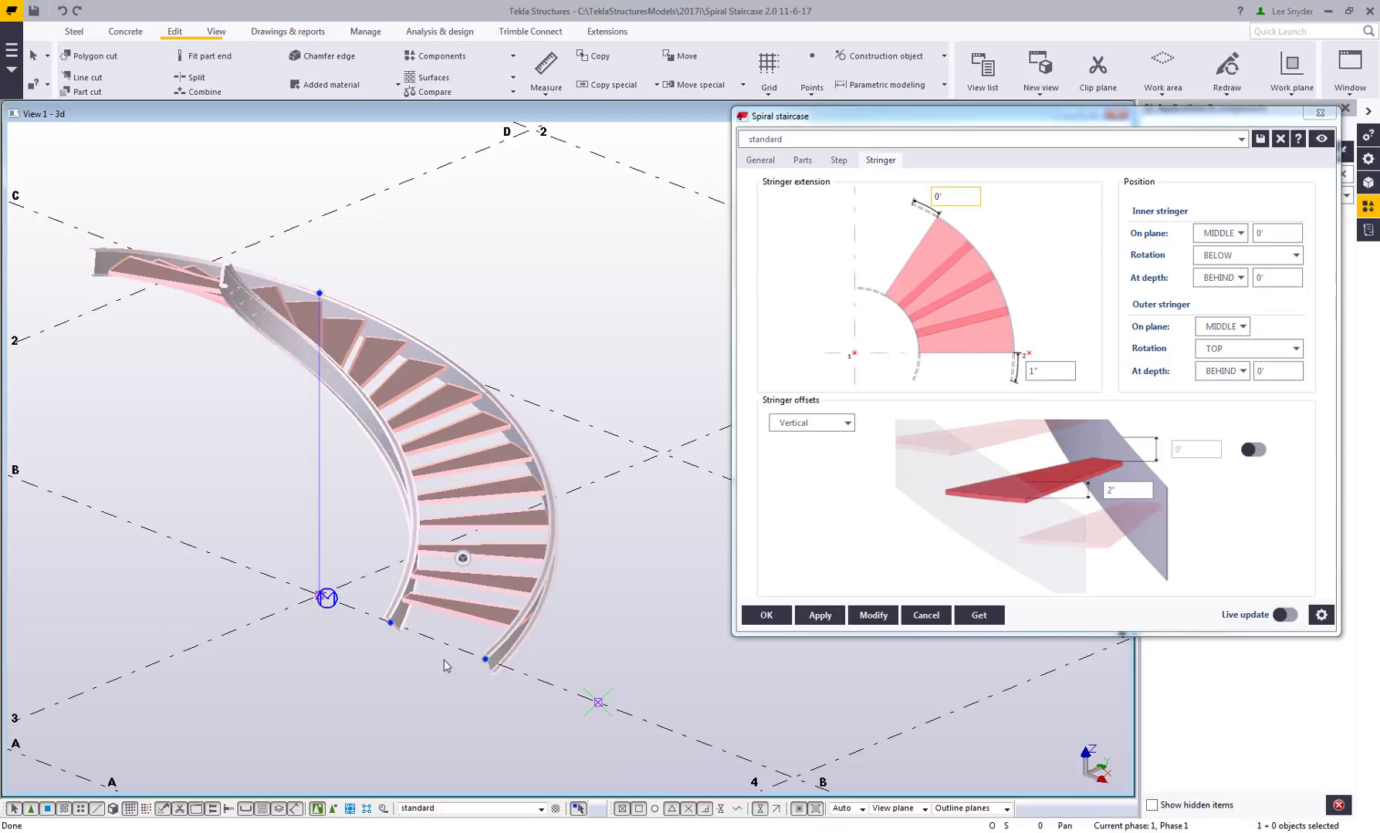
{"action": "mouse_move", "coordinate": [487, 664]}
{"action": "left_mouse_down"}
{"action": "mouse_move", "coordinate": [552, 688]}
{"action": "mouse_move", "coordinate": [499, 671]}
{"action": "left_mouse_up"}
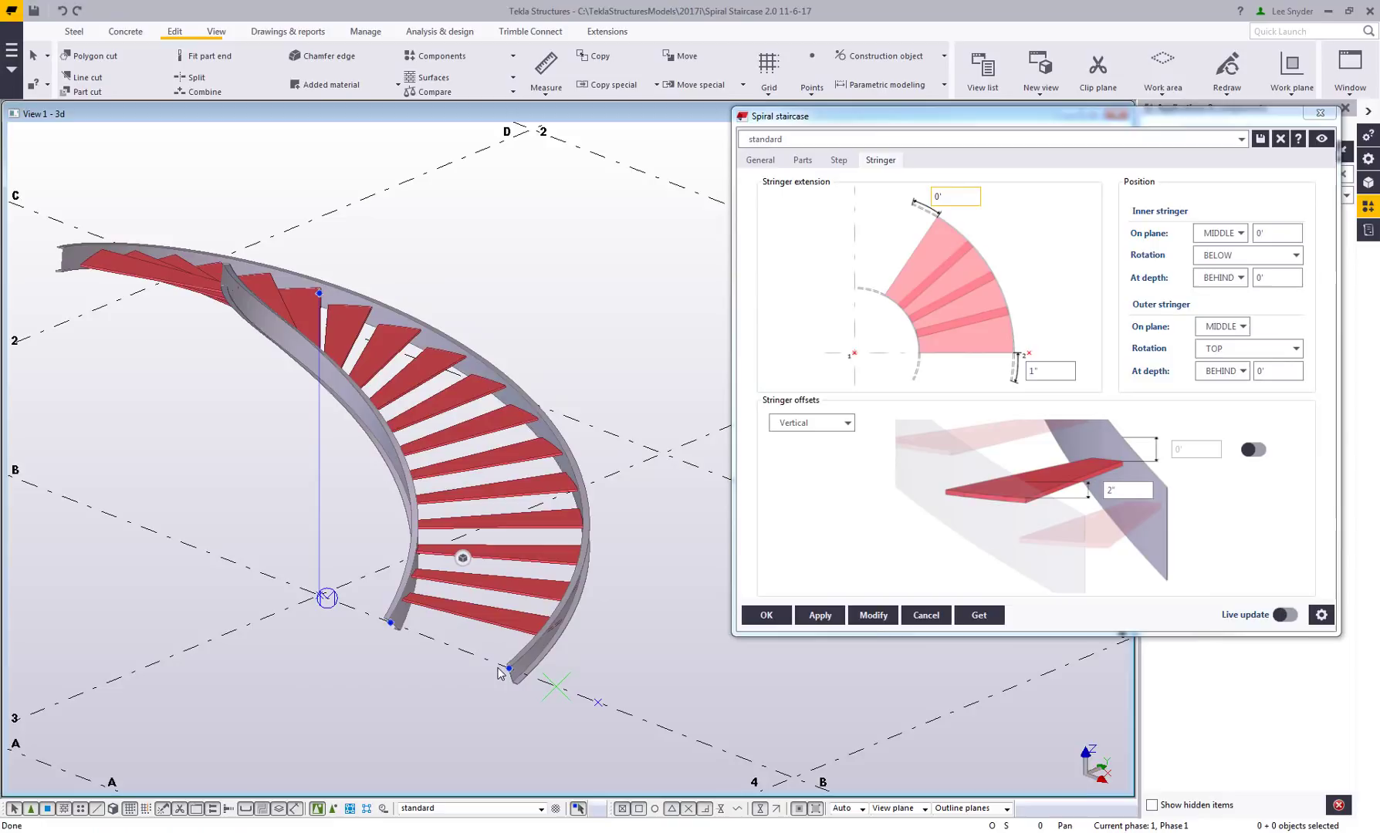
{"action": "mouse_move", "coordinate": [391, 625]}
{"action": "left_mouse_down"}
{"action": "mouse_move", "coordinate": [440, 647]}
{"action": "mouse_move", "coordinate": [390, 627]}
{"action": "left_mouse_up"}
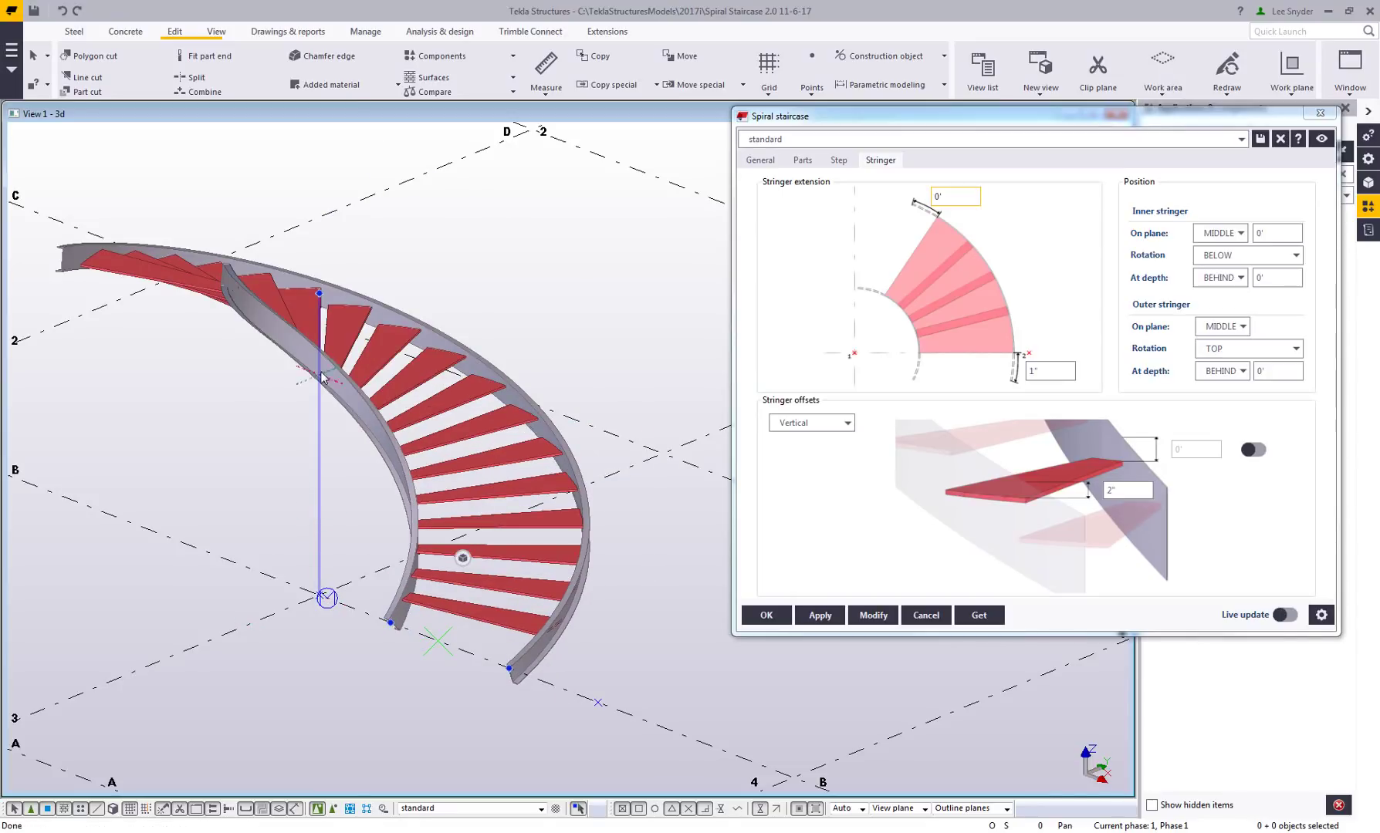
Raise the central axis top, shift the axis 6'-0" sideways, and adjust the height
{"action": "left_click_drag", "start_coordinate": [319, 293], "coordinate": [319, 263]}
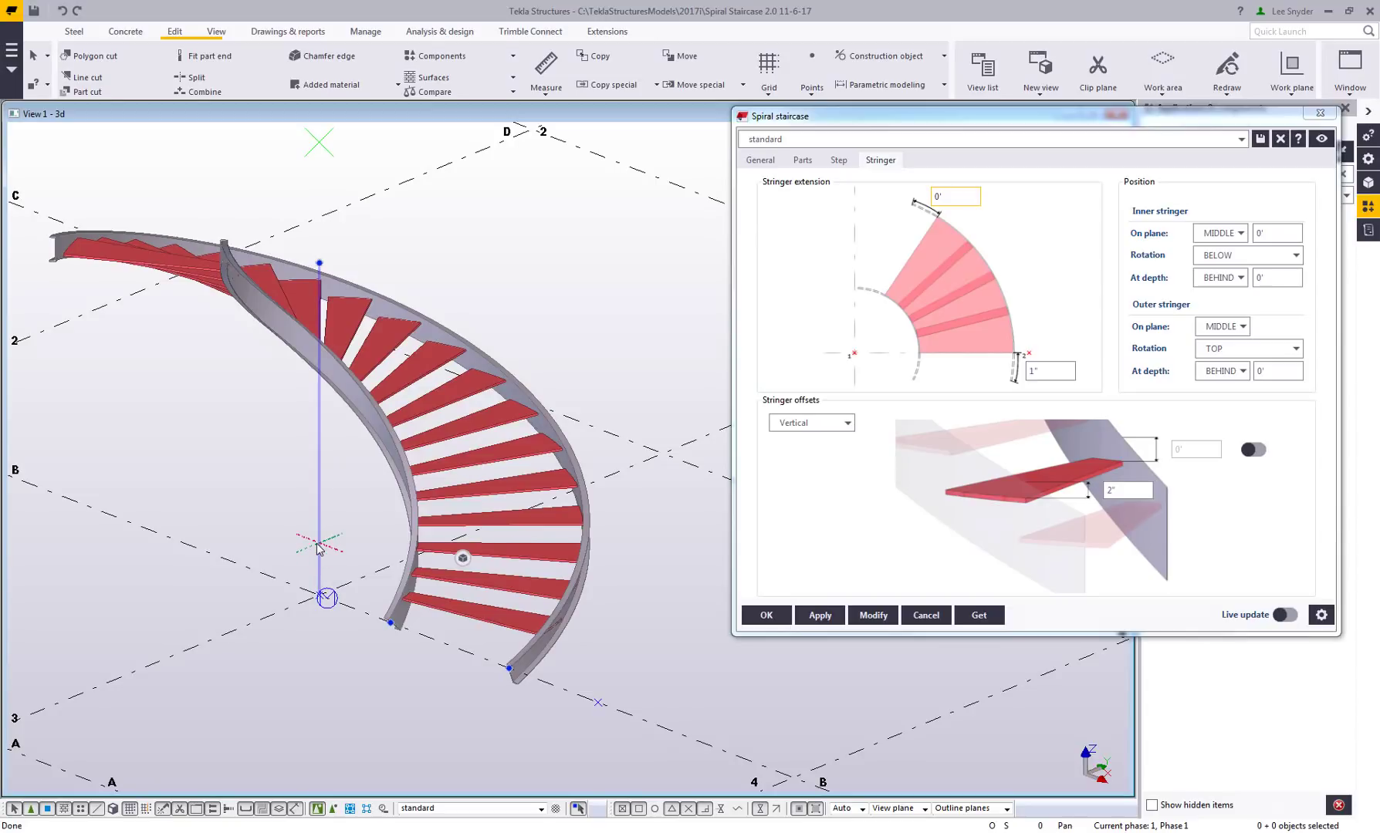
{"action": "left_click_drag", "start_coordinate": [321, 548], "coordinate": [171, 494]}
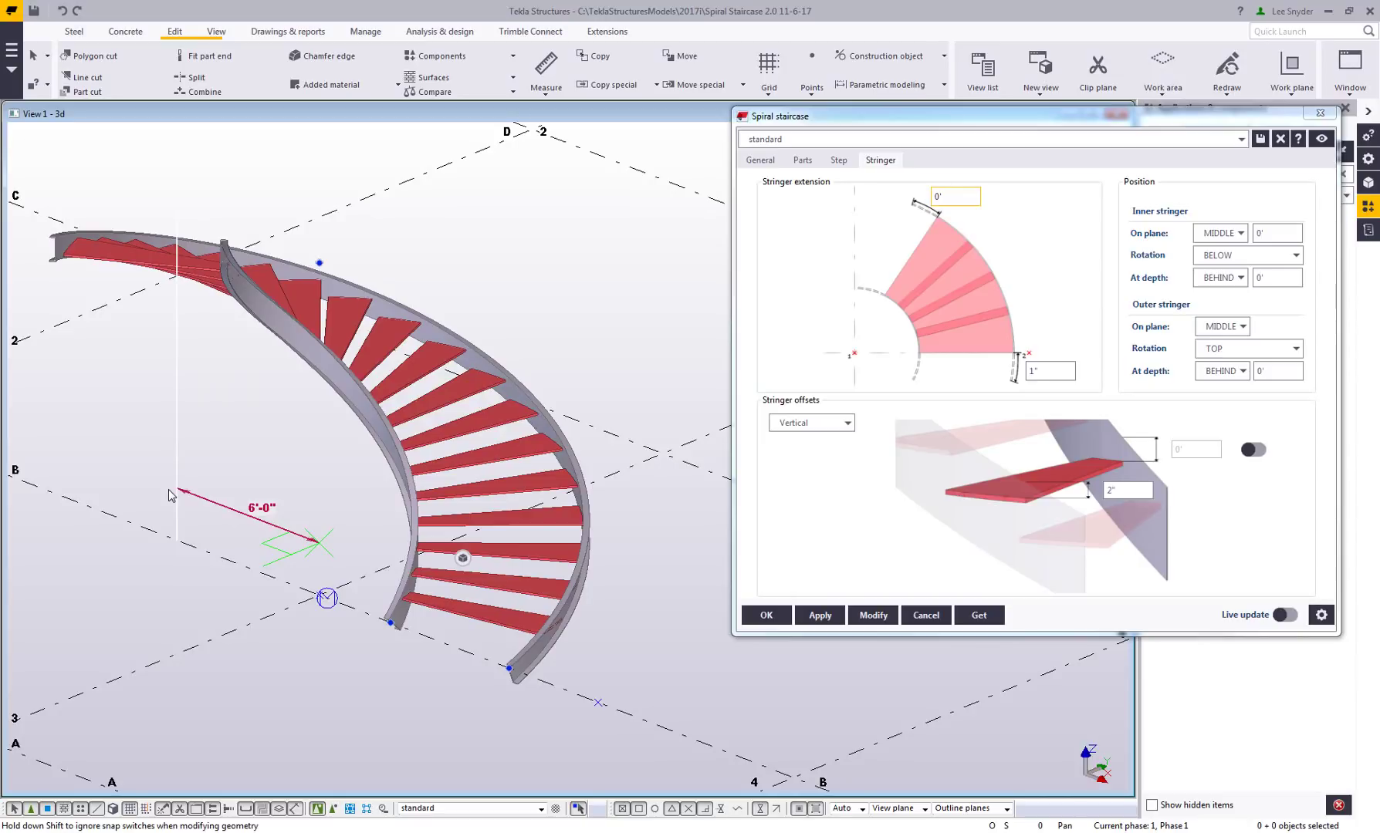
{"action": "left_click_drag", "start_coordinate": [177, 475], "coordinate": [323, 602]}
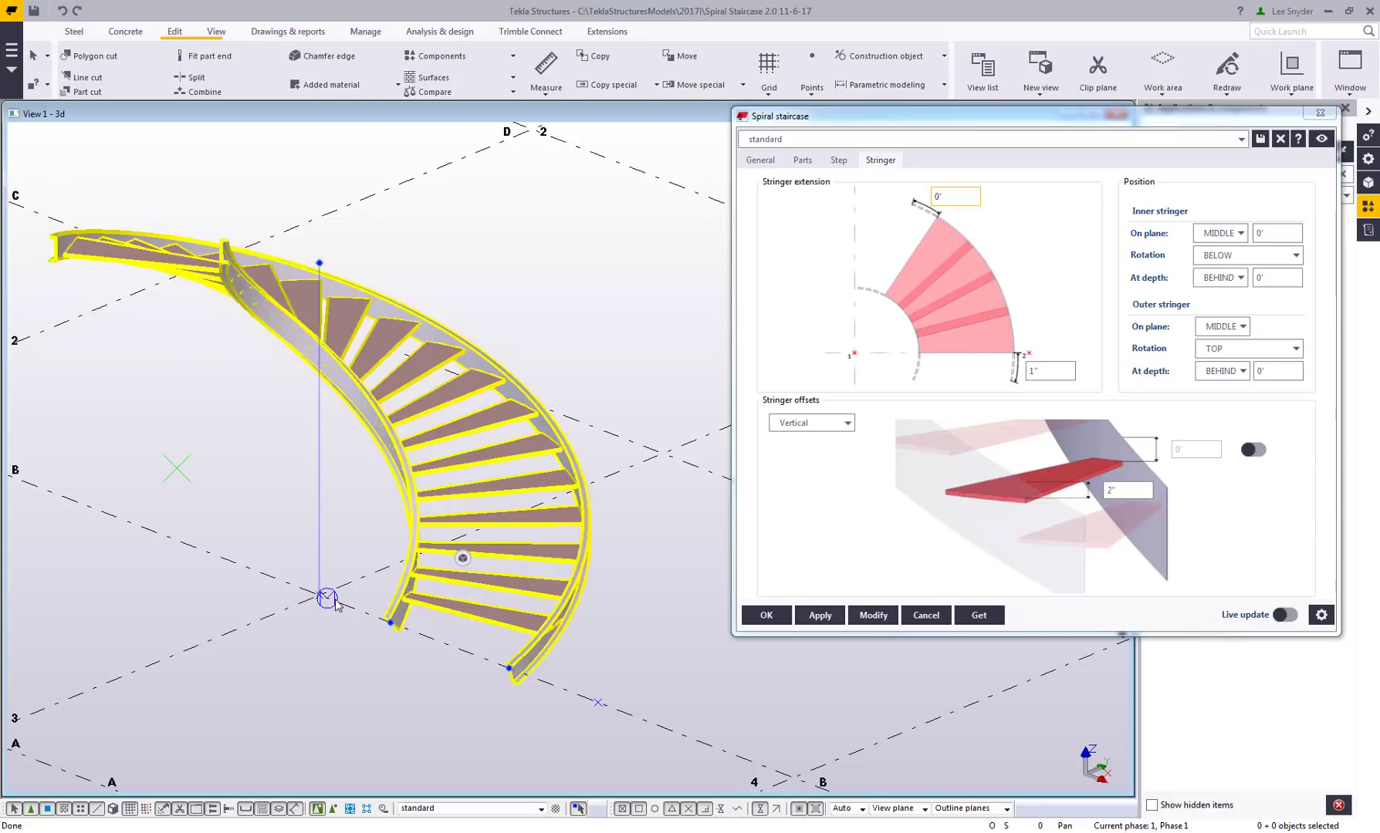
Preview a central-column layout, restore double stringers, and reverse the spiral direction
{"action": "mouse_move", "coordinate": [466, 564]}
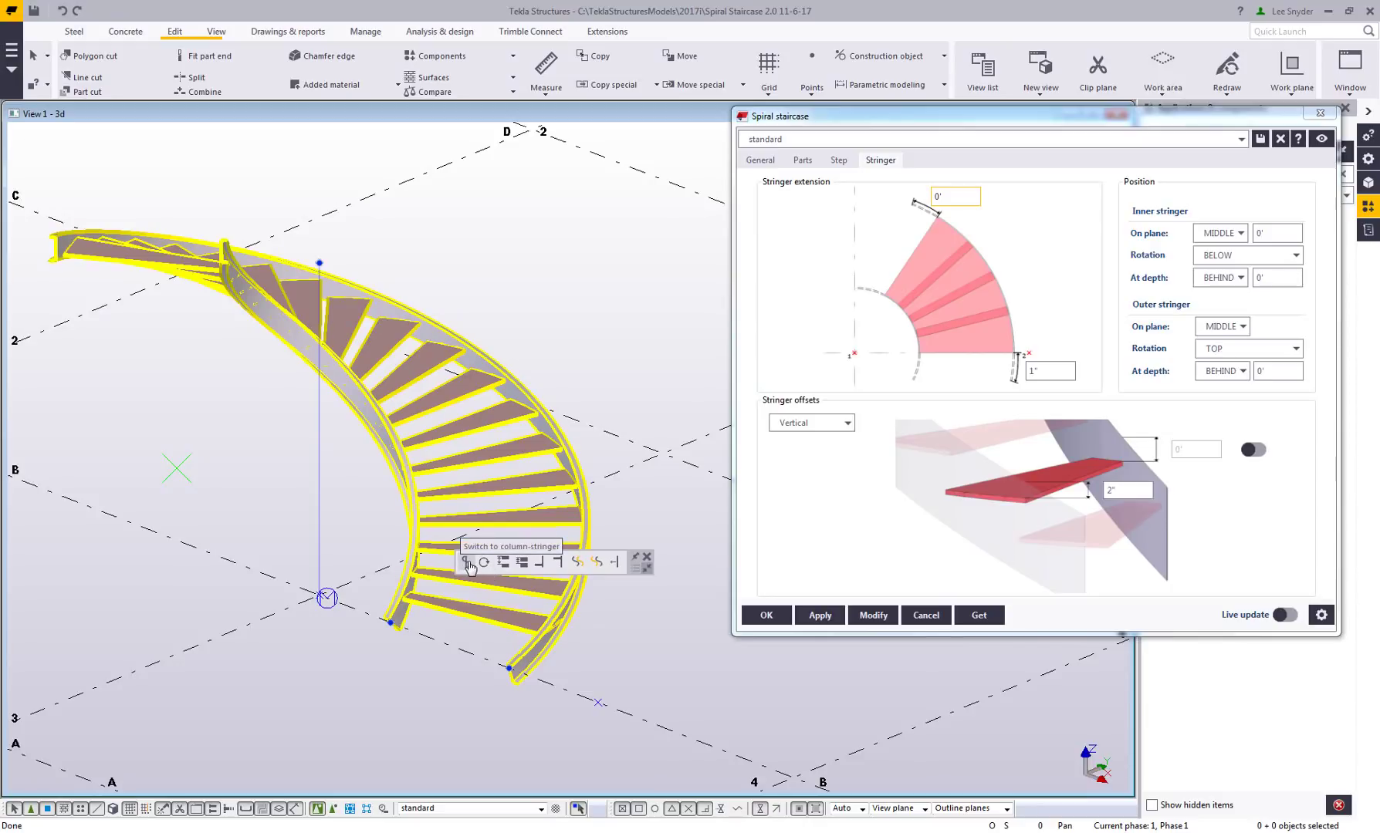
{"action": "left_click", "coordinate": [466, 565]}
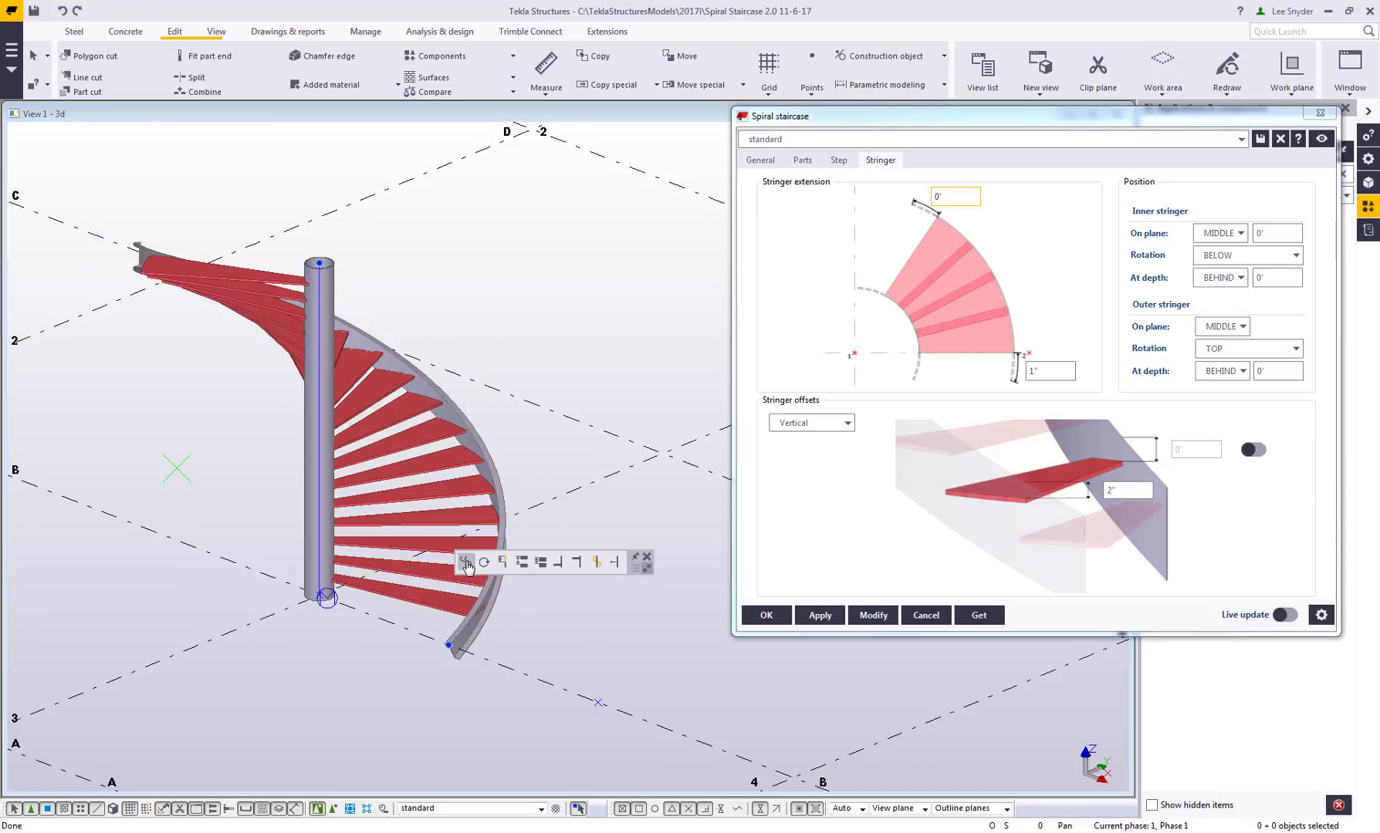
{"action": "left_click", "coordinate": [466, 564]}
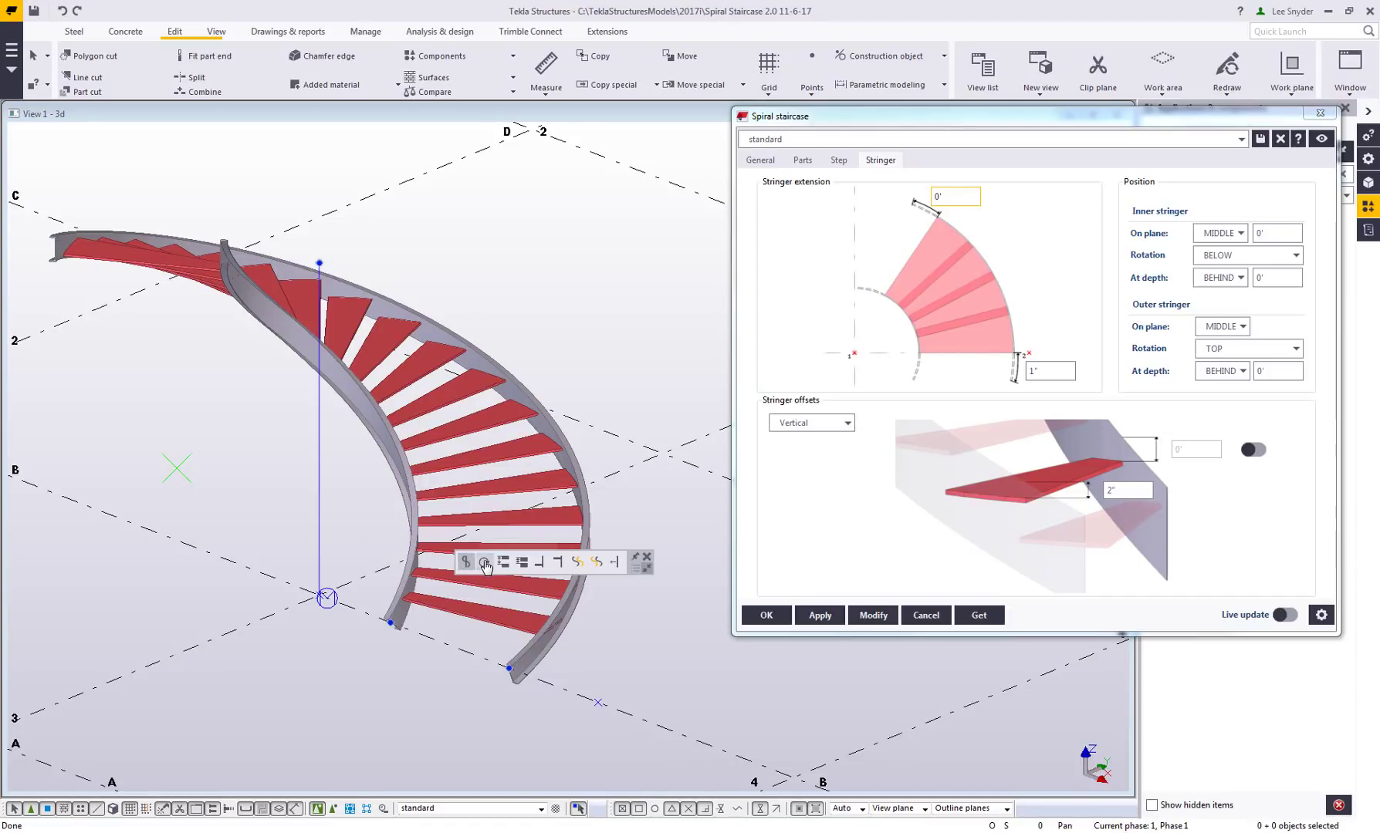
{"action": "left_click", "coordinate": [485, 564]}
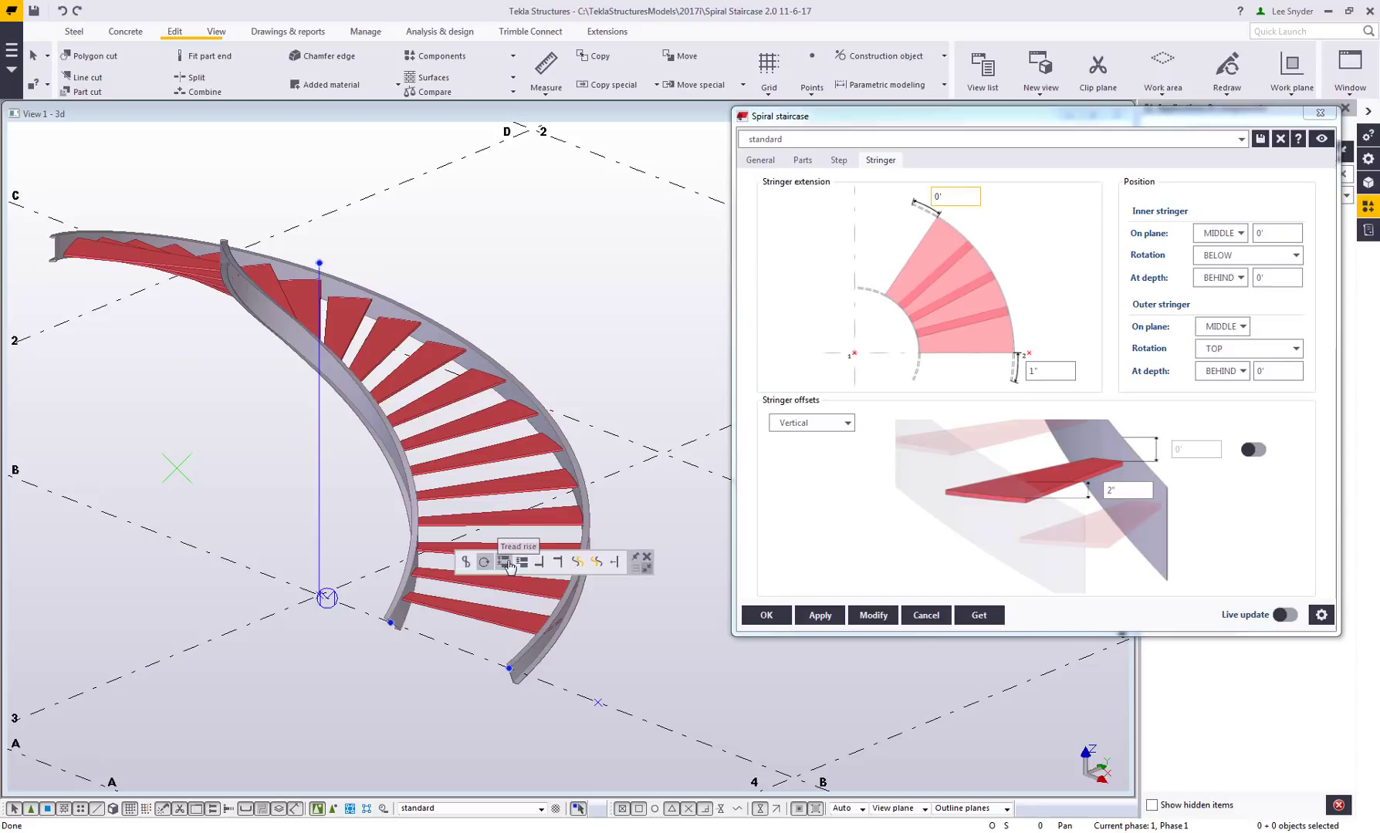
Check the 7" tread rise and the tread run, then change the bottom end type
{"action": "left_click", "coordinate": [504, 563]}
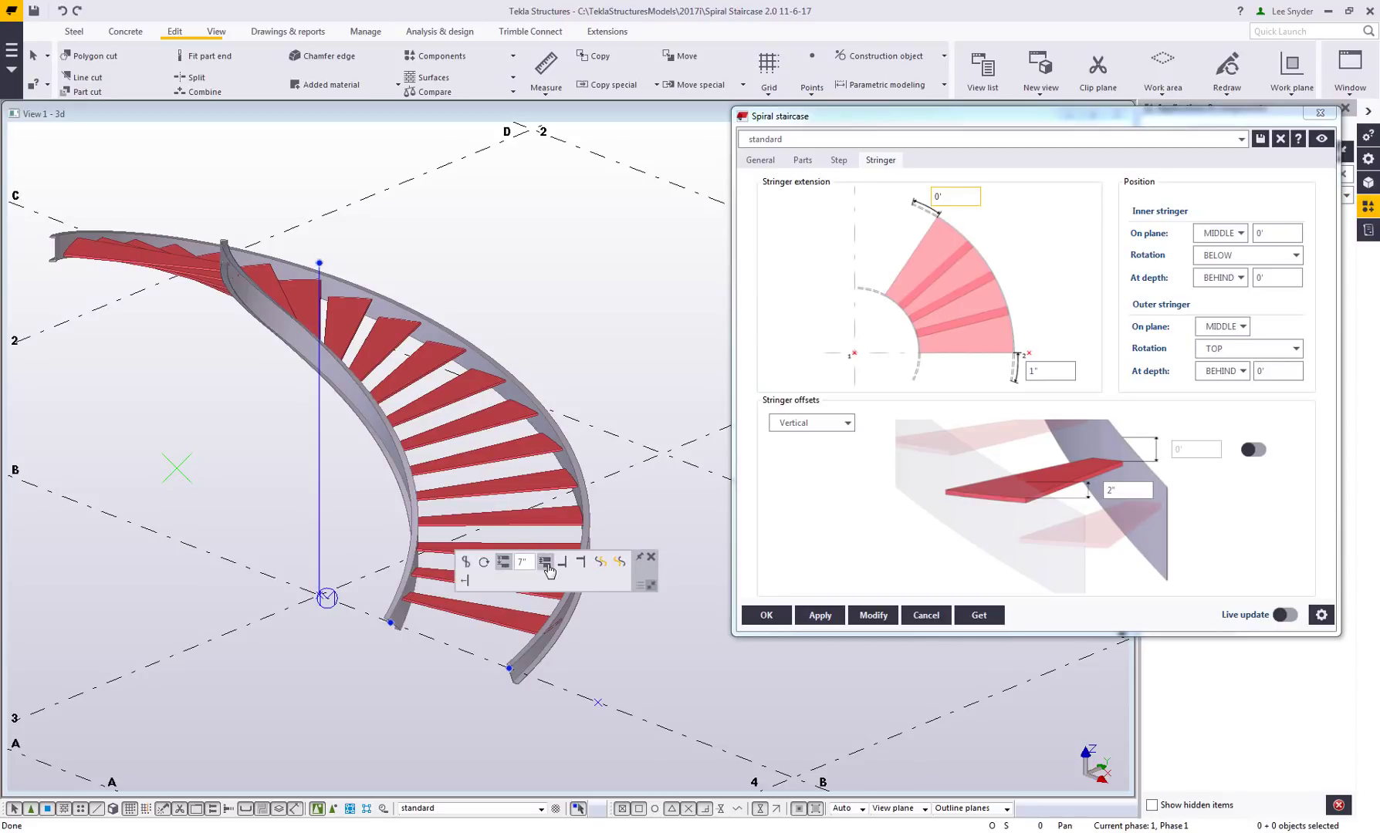
{"action": "left_click", "coordinate": [544, 563]}
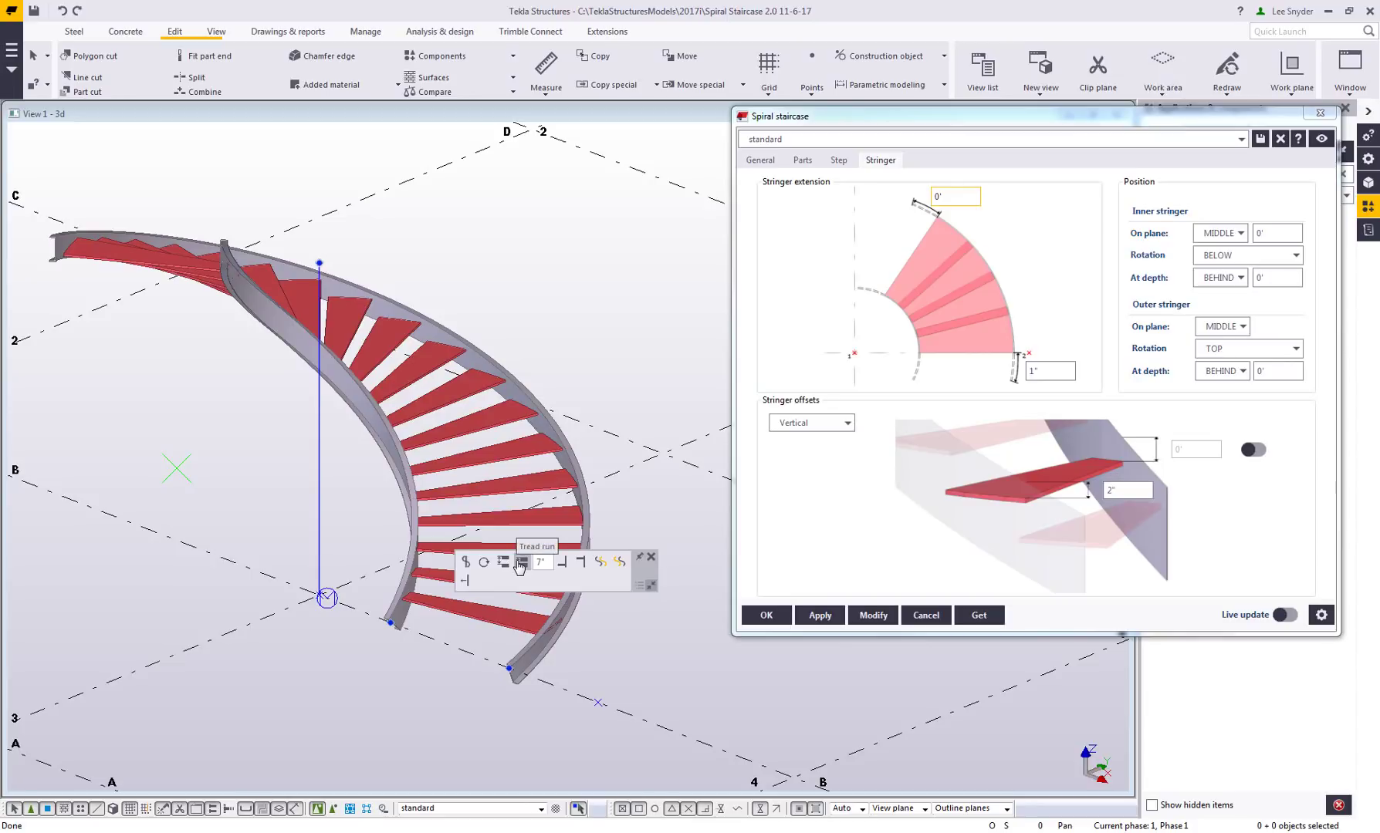
{"action": "left_click", "coordinate": [563, 564]}
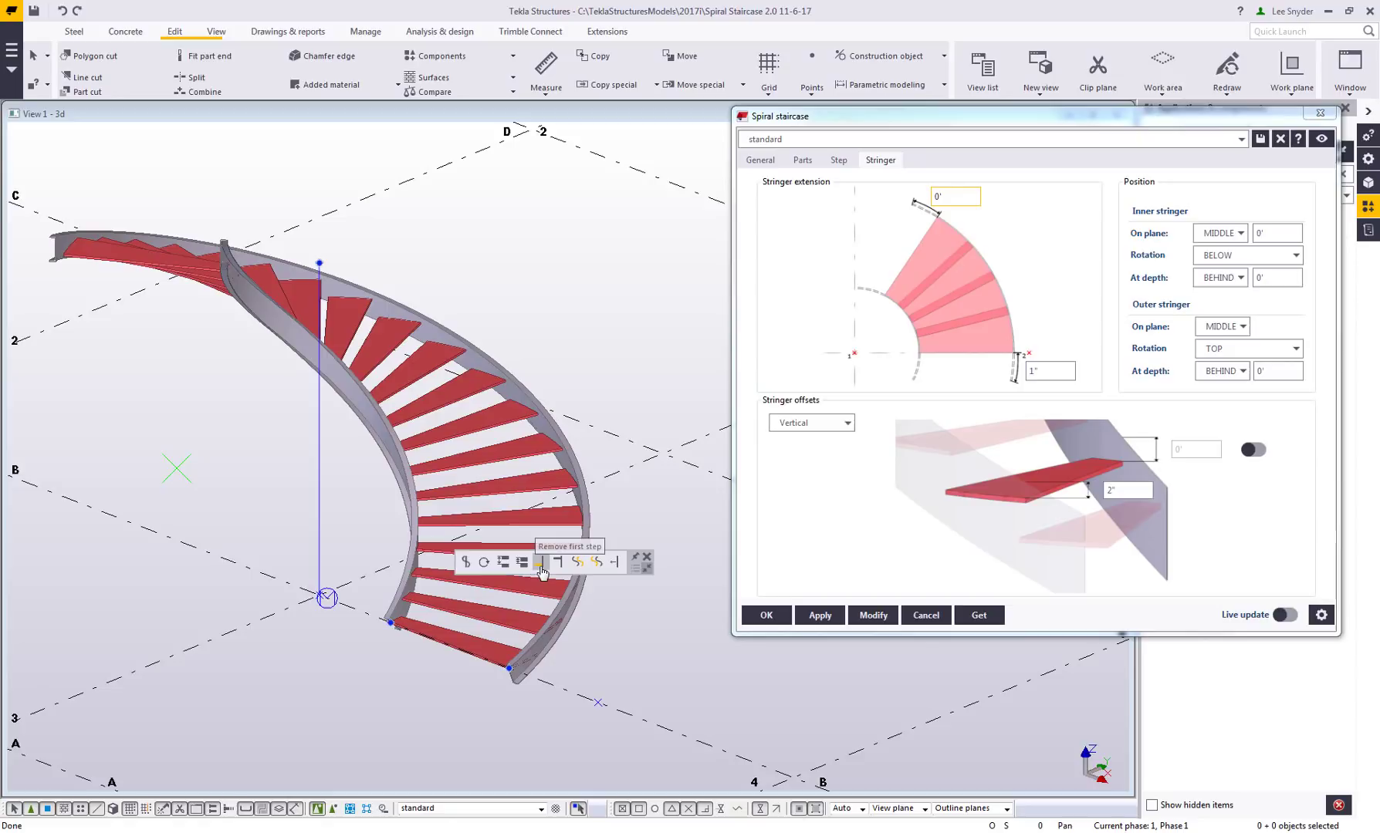
Remove the lowest step, toggling the inner and outer stringers off and back on
{"action": "left_click", "coordinate": [543, 564]}
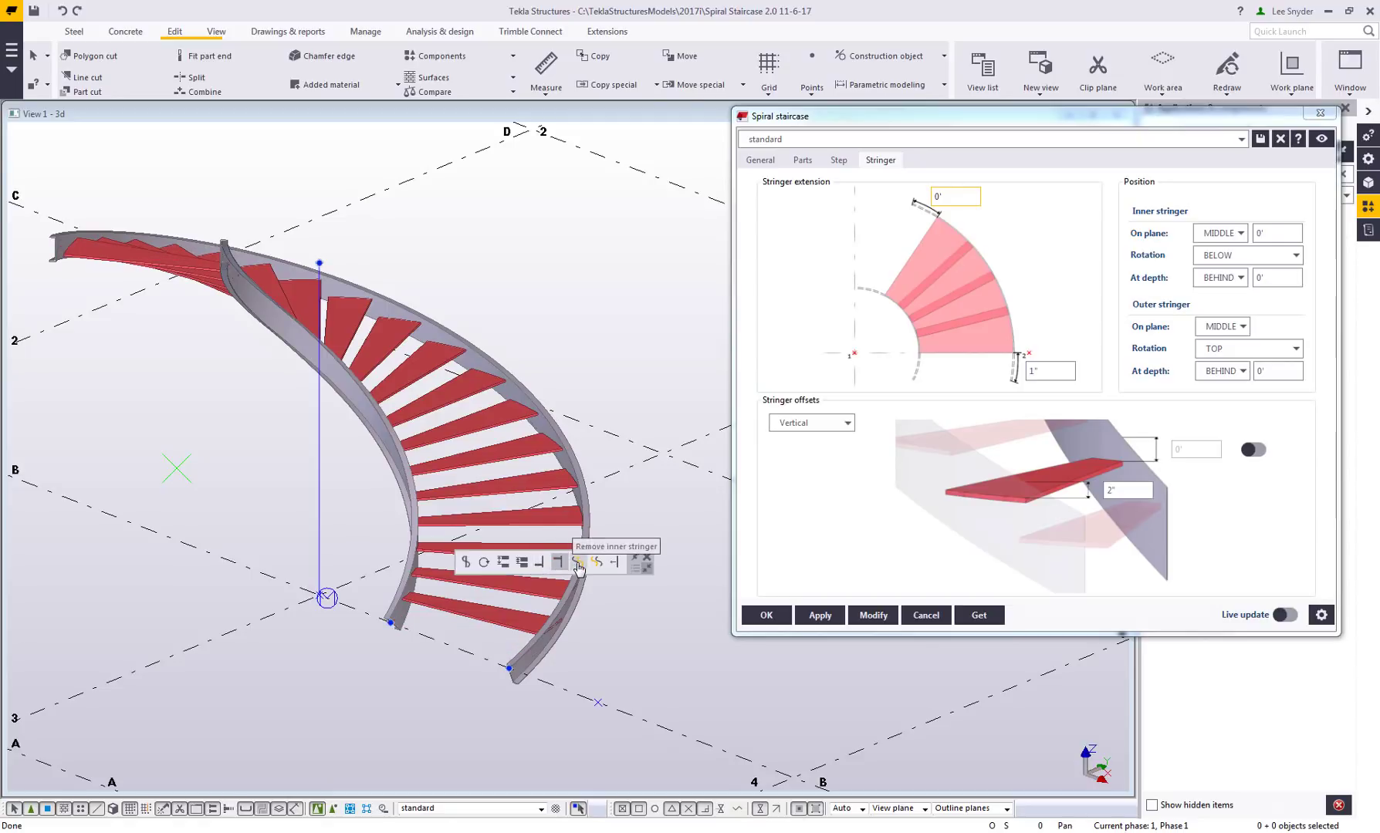
{"action": "left_click", "coordinate": [578, 567]}
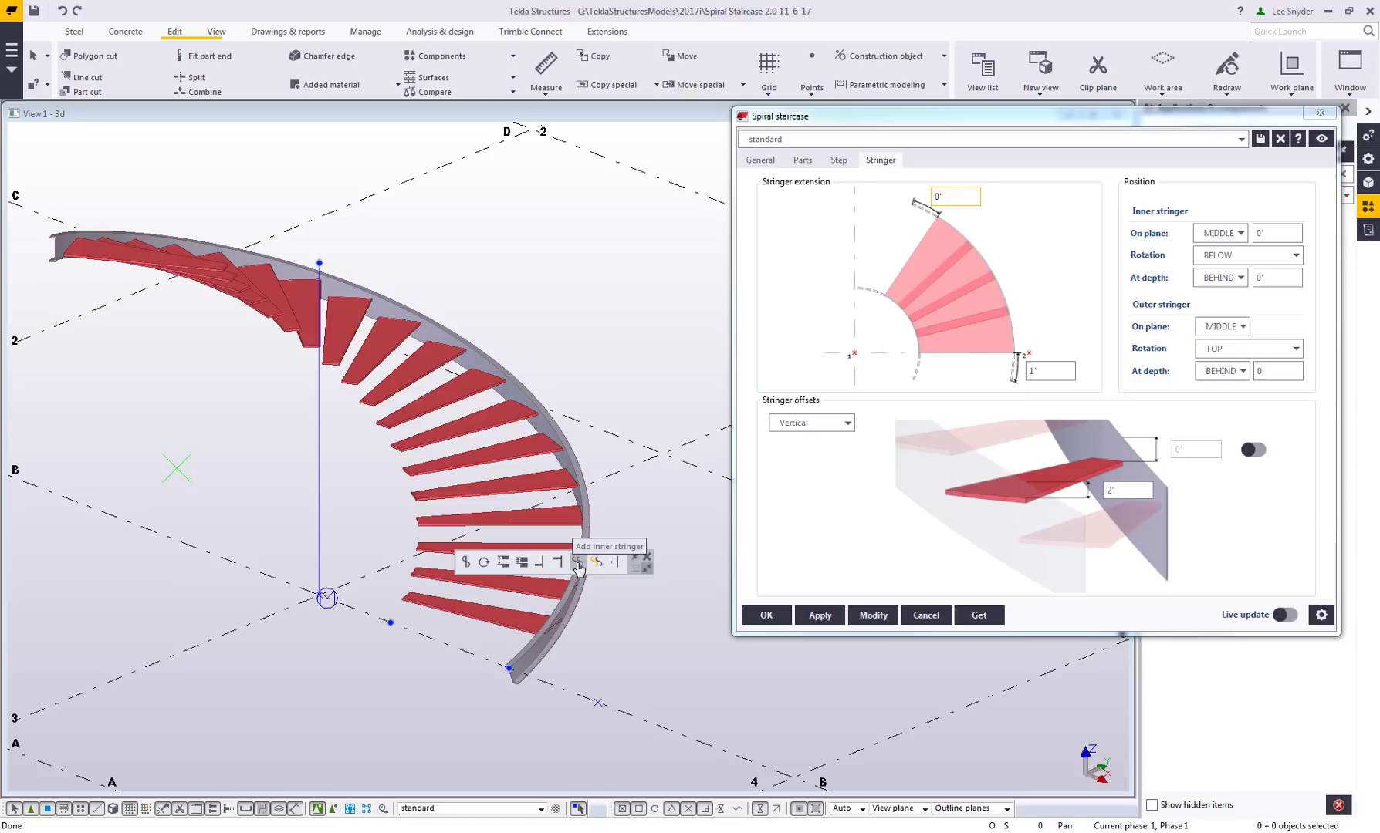
{"action": "left_click", "coordinate": [578, 567]}
{"action": "left_click", "coordinate": [597, 565]}
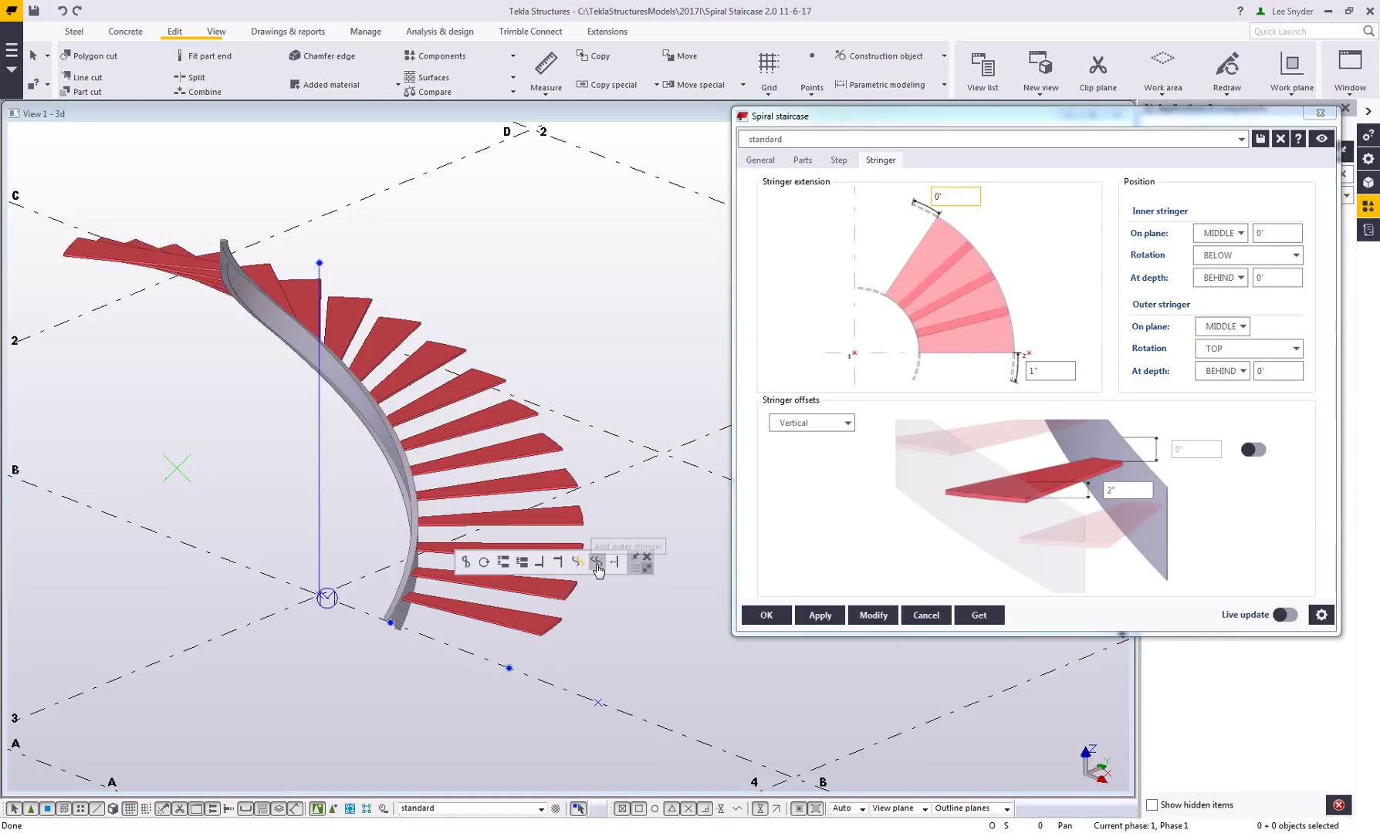
{"action": "left_click", "coordinate": [598, 567]}
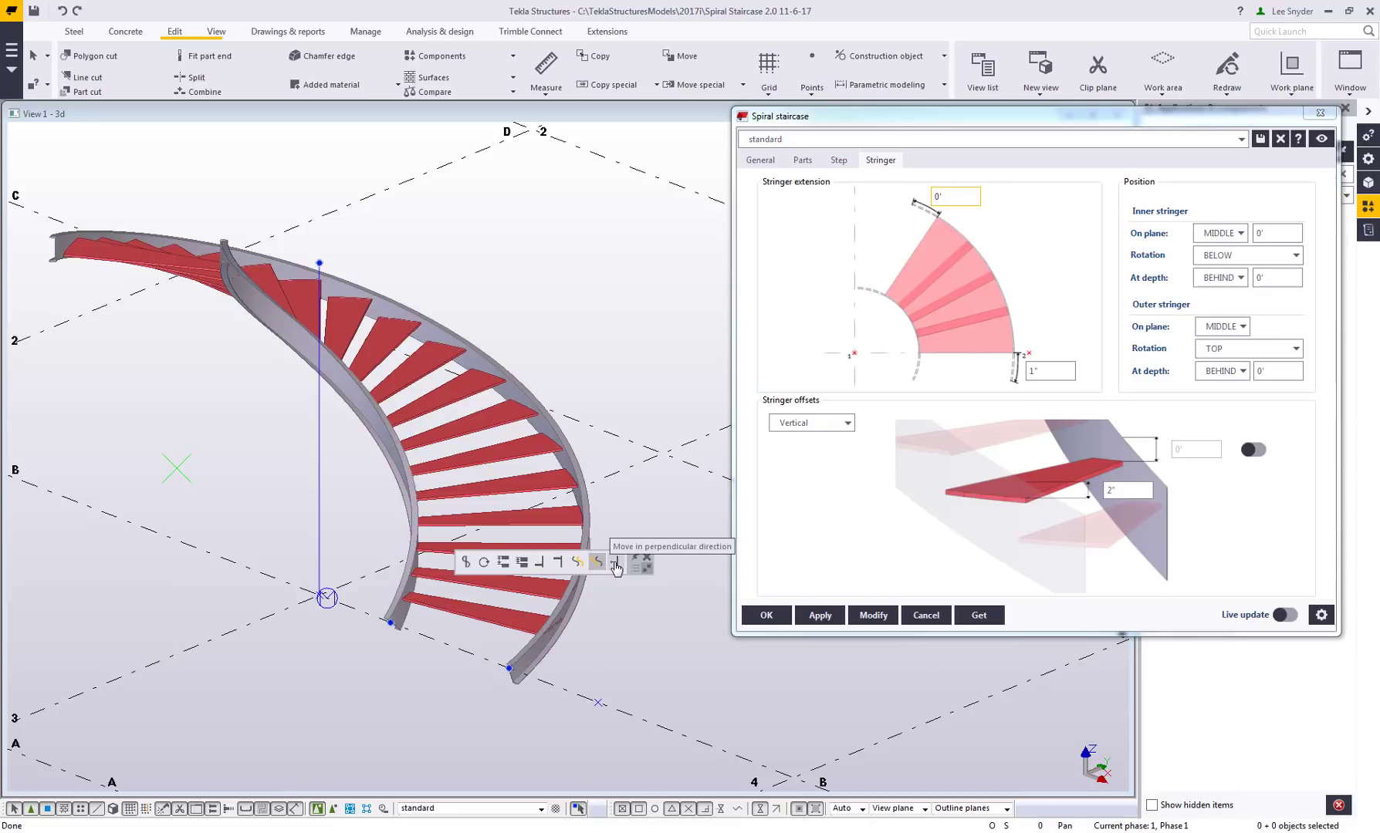
{"action": "left_click", "coordinate": [615, 565]}
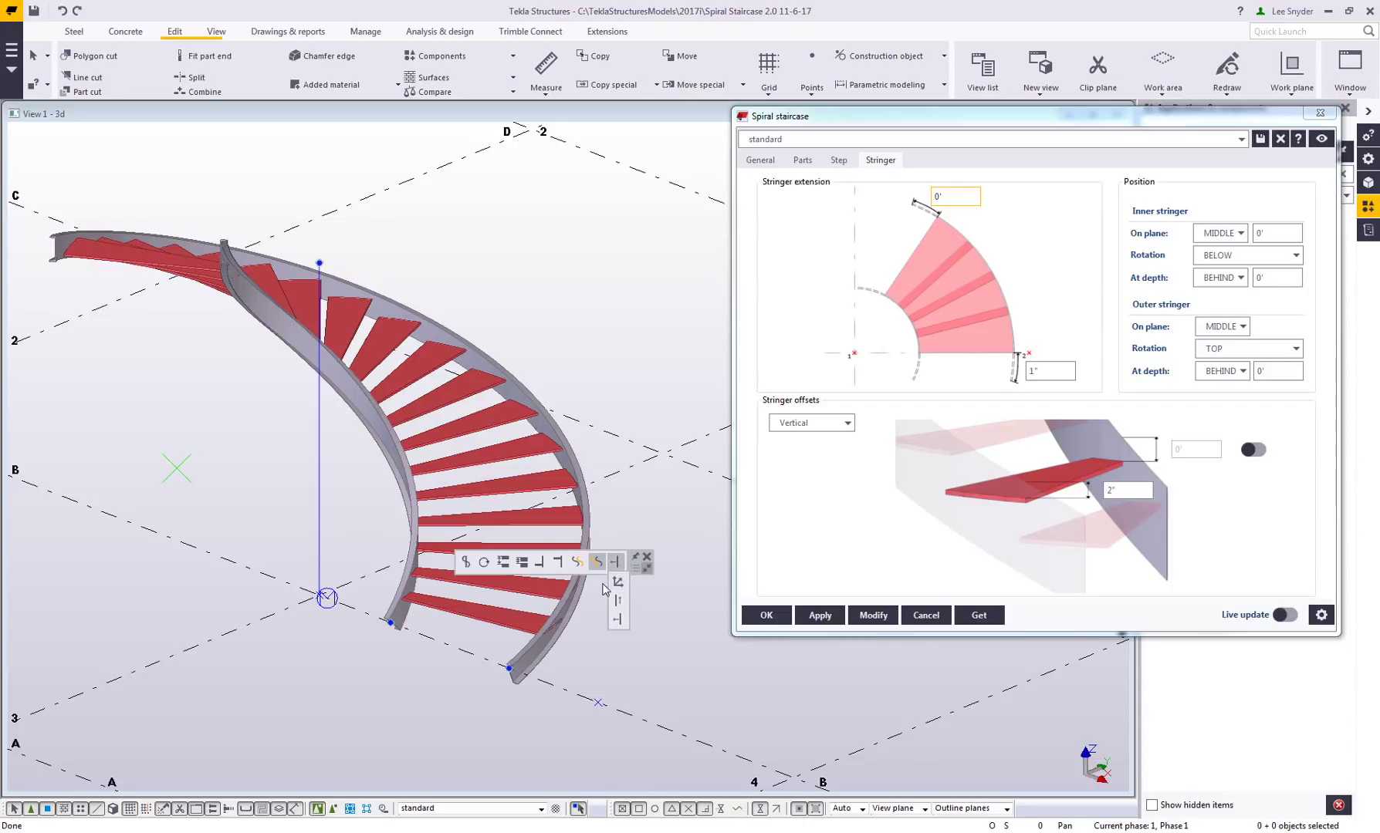
Apply the Custom Component Tread preset, then the Item Tread preset, to the staircase
{"action": "left_click", "coordinate": [882, 140]}
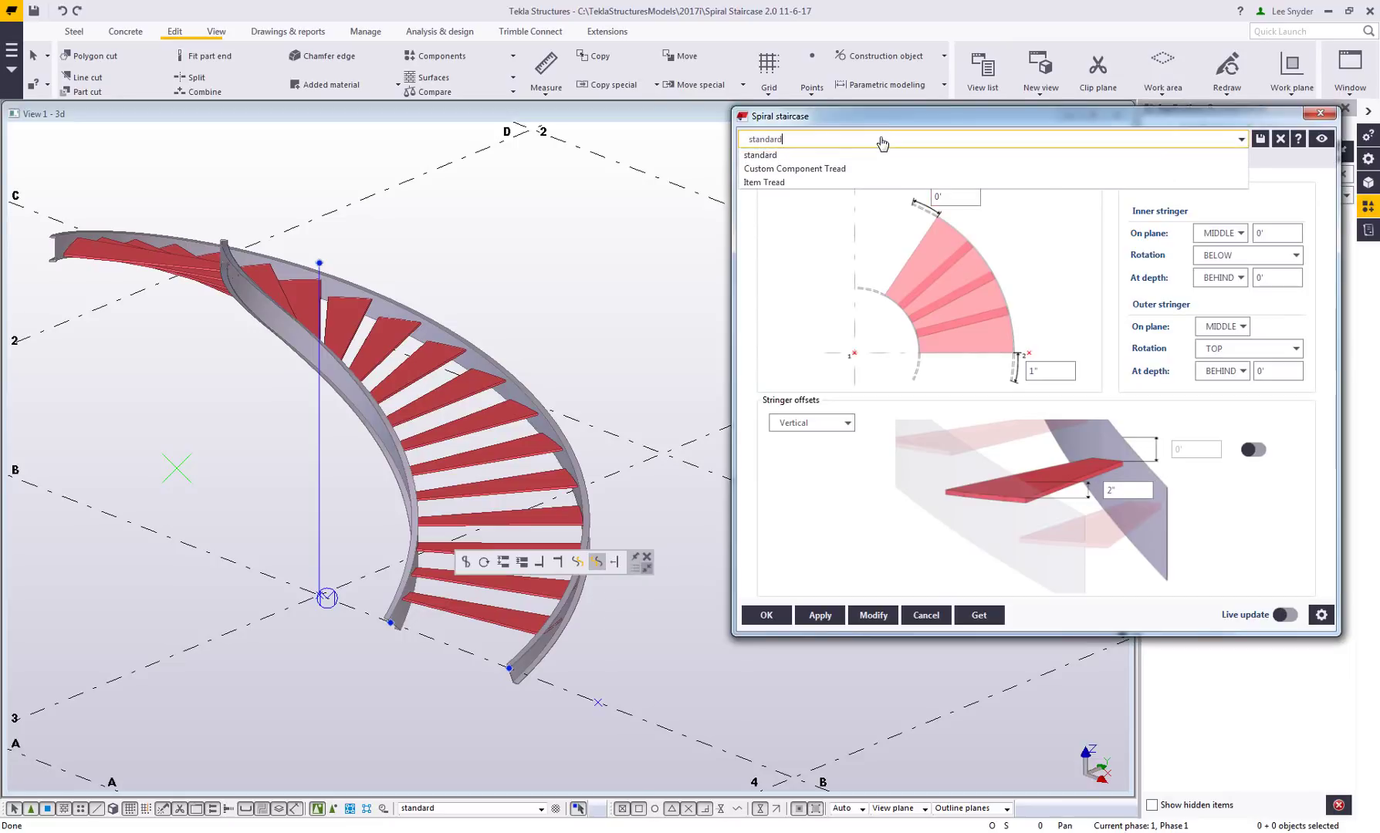
{"action": "left_click", "coordinate": [848, 169]}
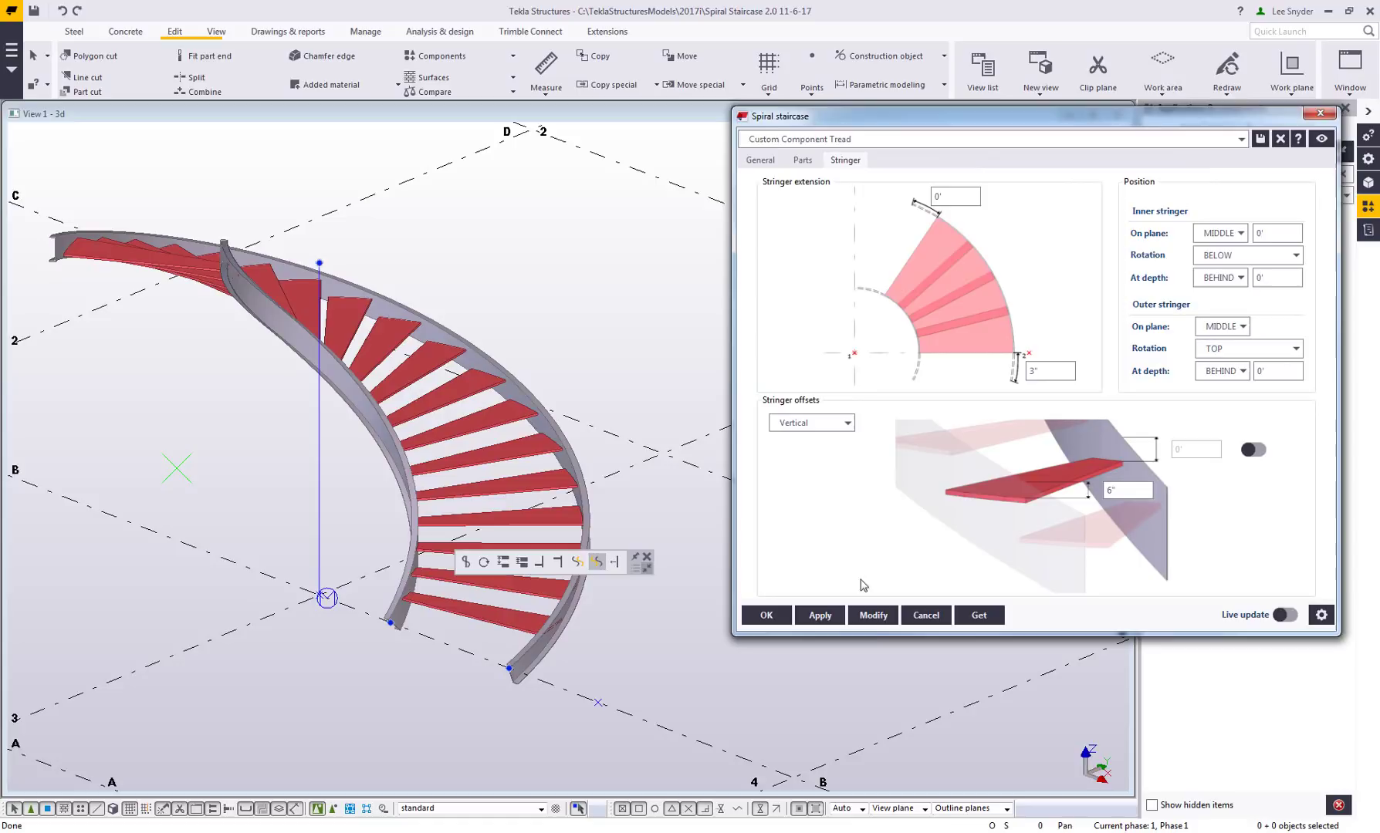
{"action": "left_click", "coordinate": [872, 616]}
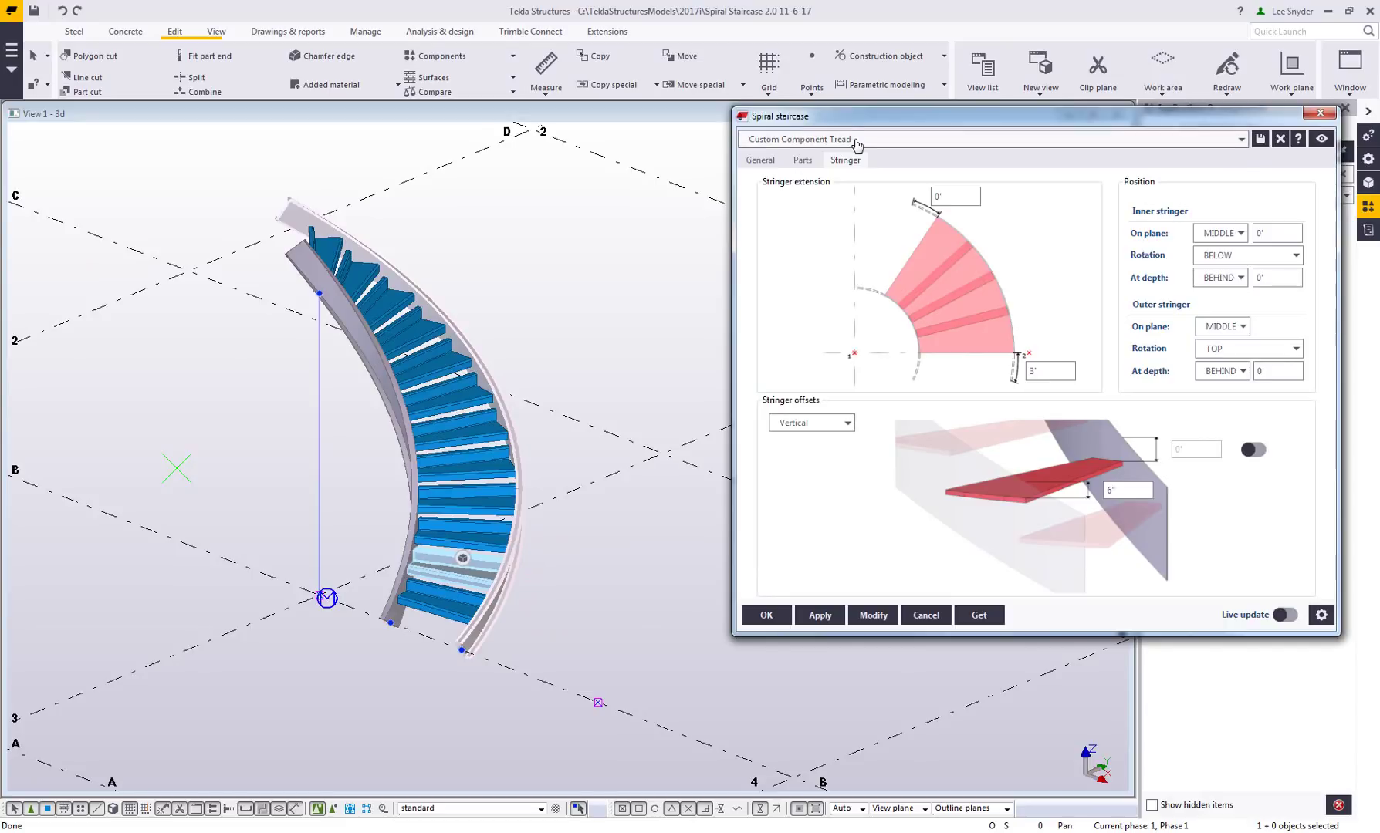
{"action": "left_click", "coordinate": [776, 139]}
{"action": "left_click", "coordinate": [778, 183]}
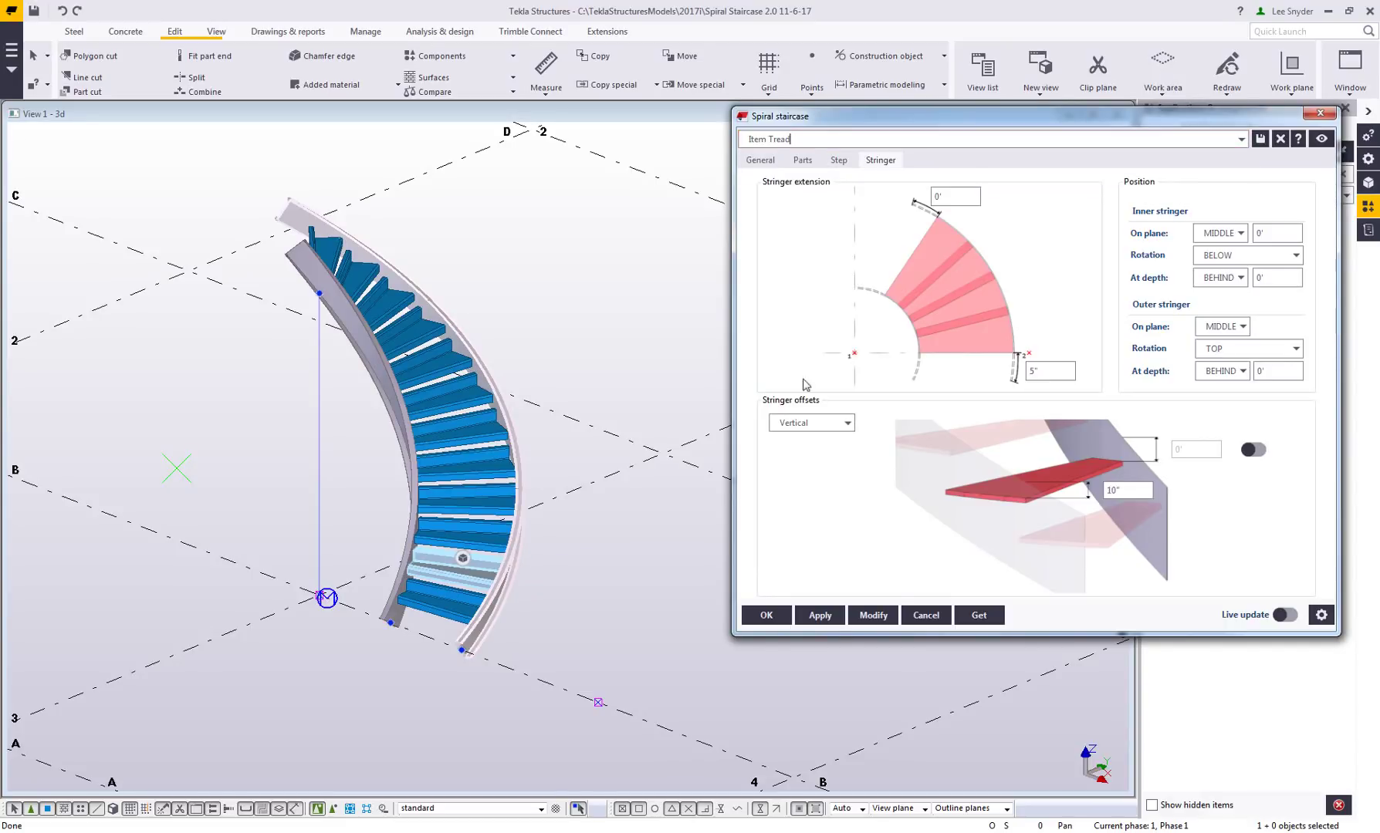
{"action": "left_click", "coordinate": [880, 616]}
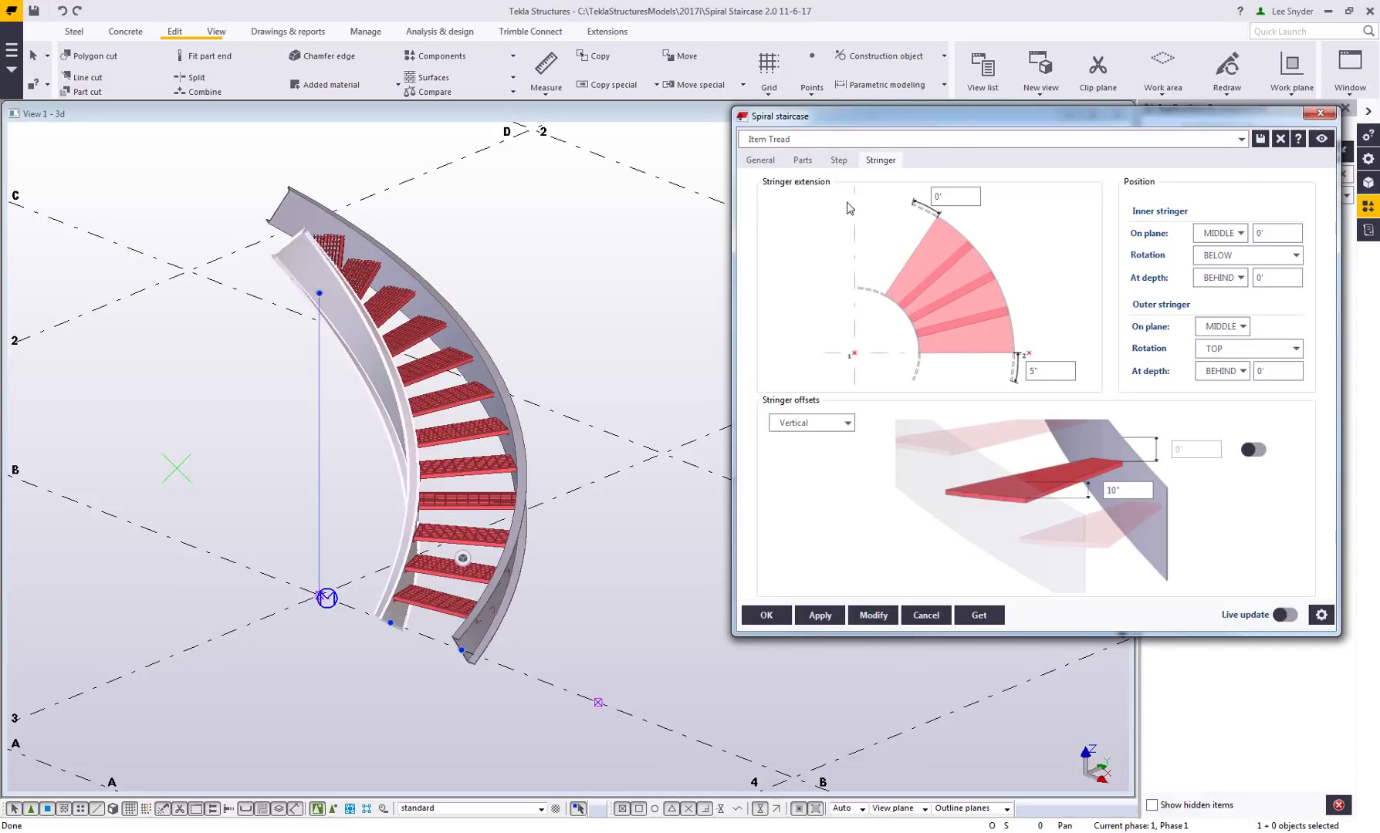
Apply the standard preset and close the staircase settings with OK
{"action": "left_click", "coordinate": [848, 146]}
{"action": "left_click", "coordinate": [848, 155]}
{"action": "left_click", "coordinate": [879, 616]}
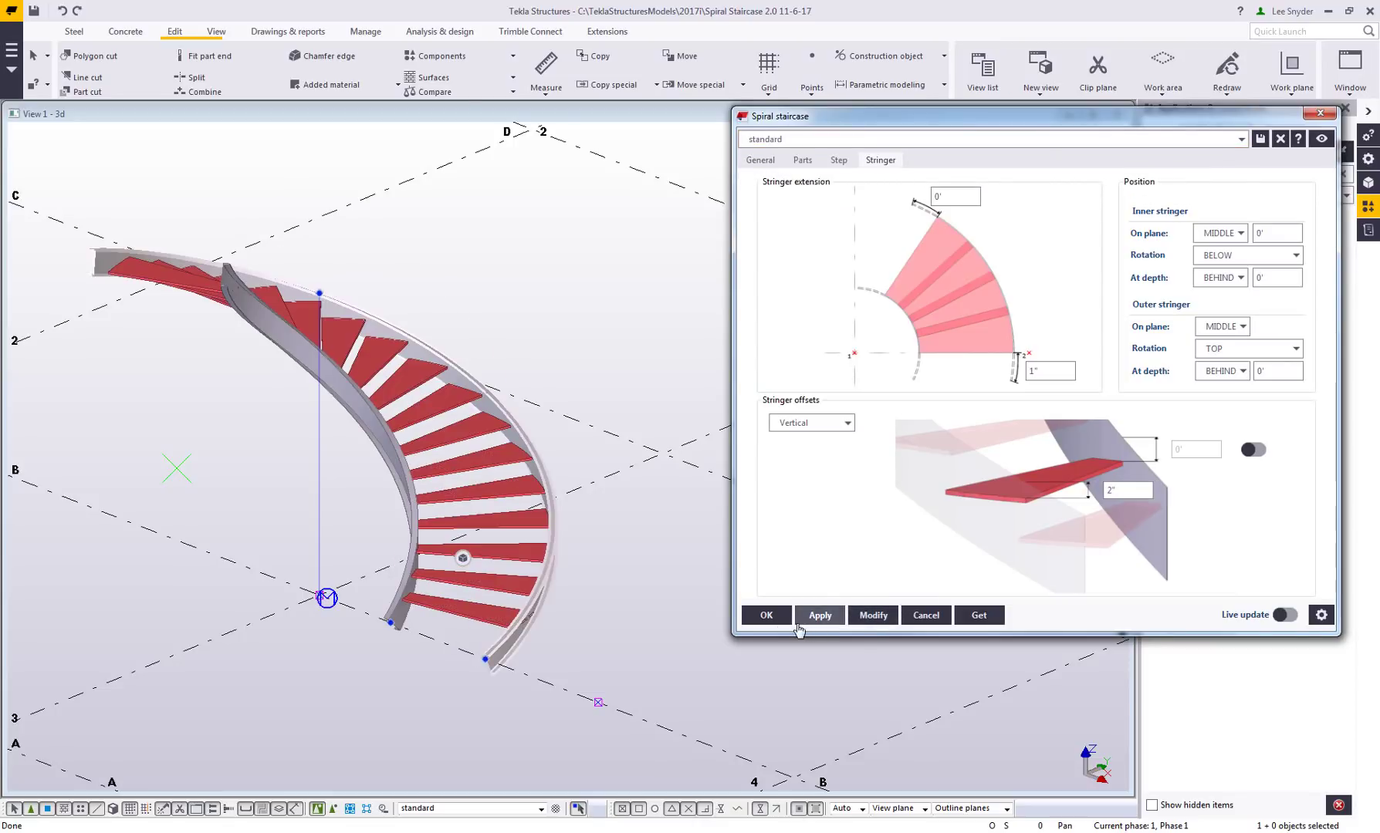
{"action": "left_click", "coordinate": [768, 616]}
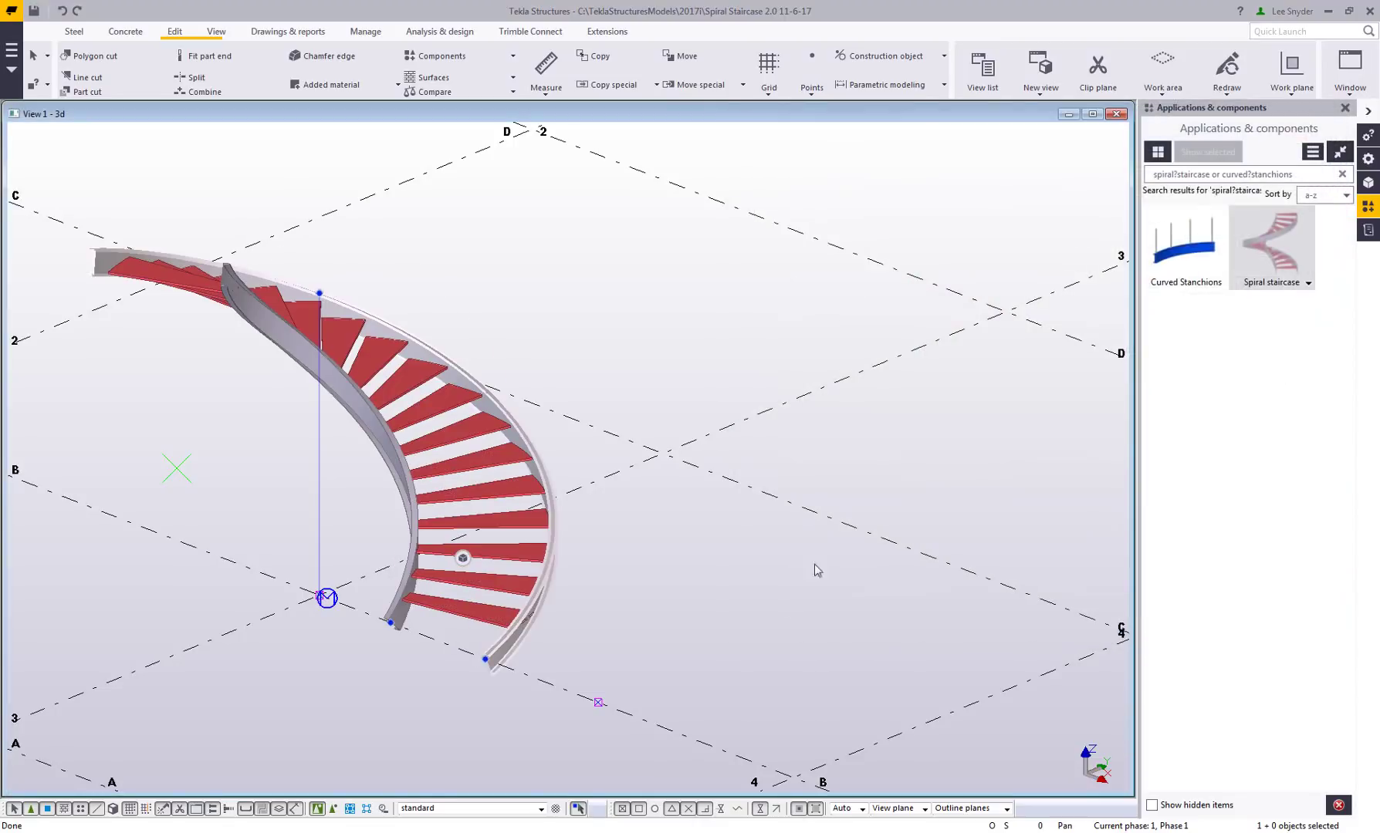
Add Curved Stanchions to the outer stringer, then the inner stringer
{"action": "left_click", "coordinate": [1189, 255]}
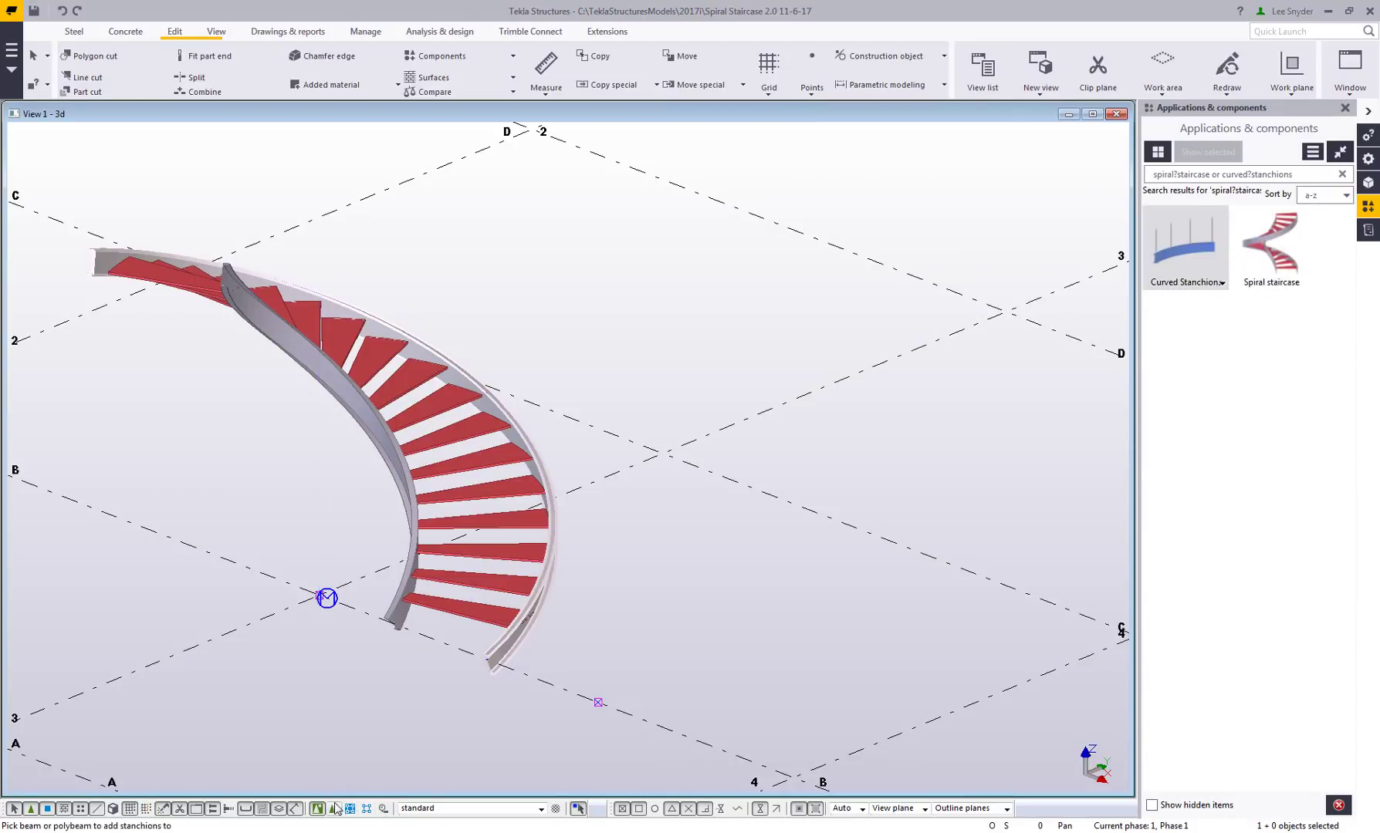
{"action": "left_click", "coordinate": [538, 633]}
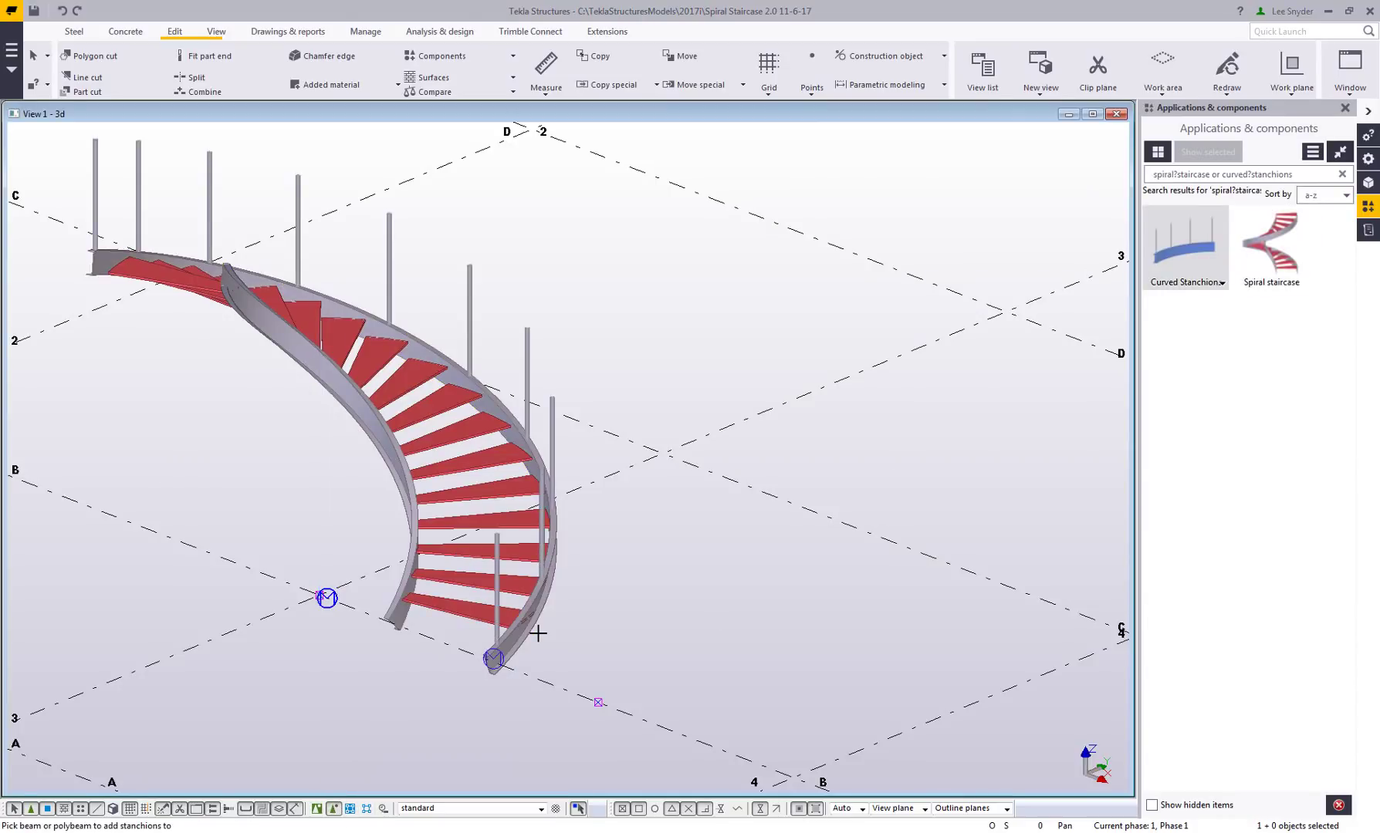
{"action": "left_click", "coordinate": [390, 588]}
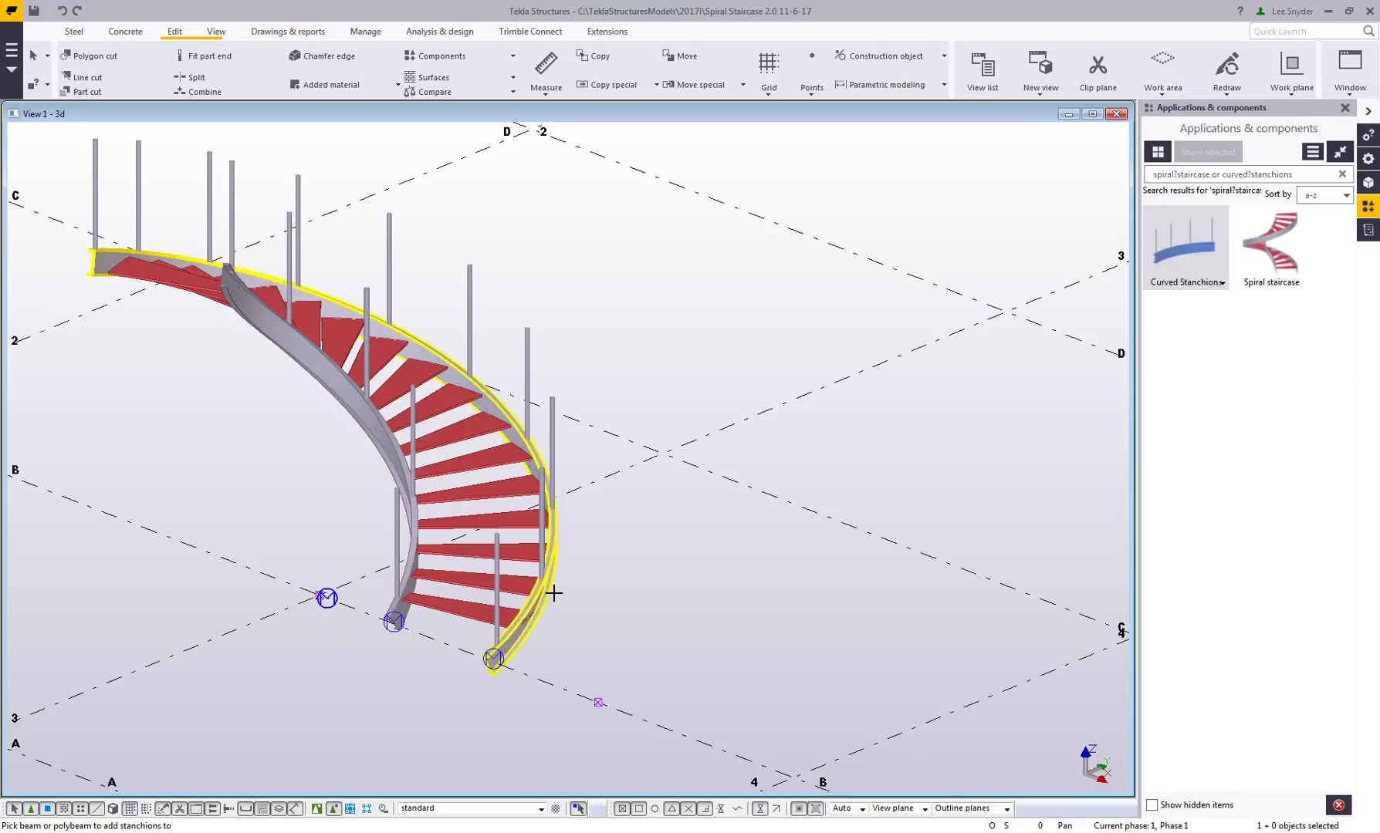